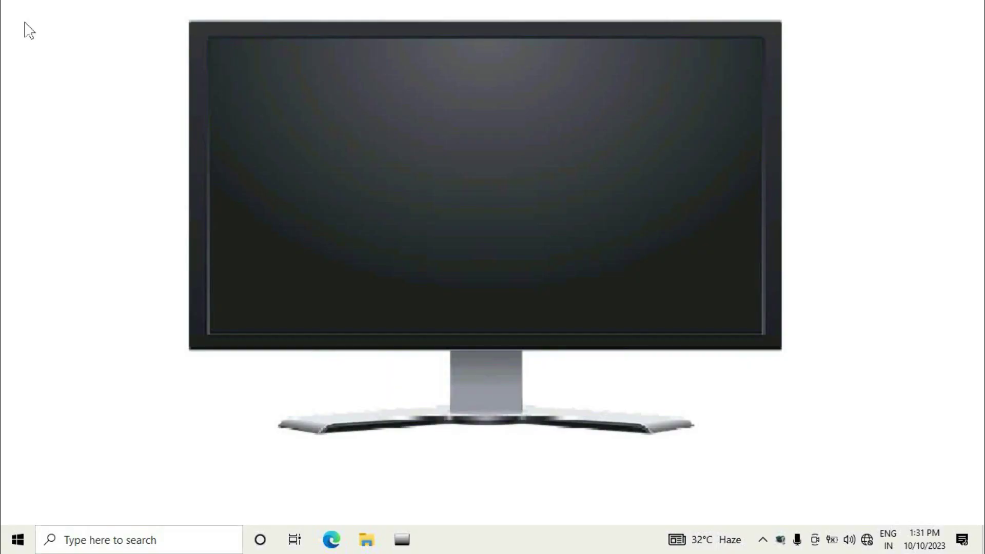
# - Launch Microsoft Word by running winword from the Windows Run dialog
pyautogui.press('super+r')
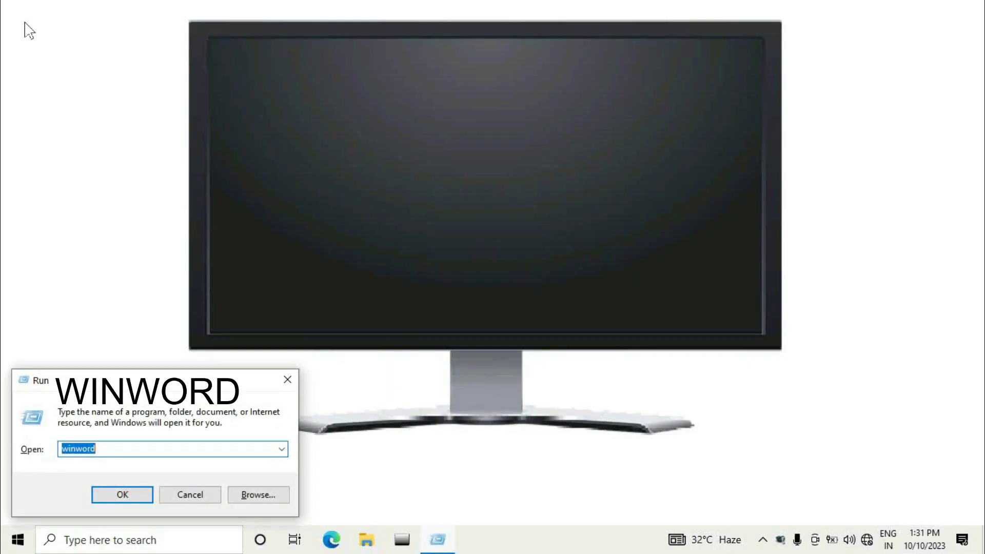
pyautogui.write('winword')
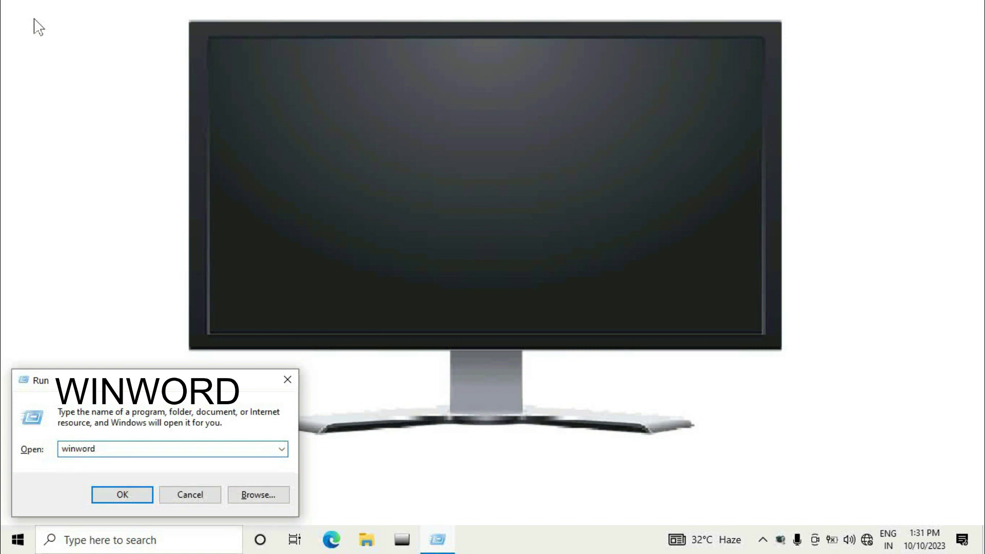
pyautogui.click(104, 497)
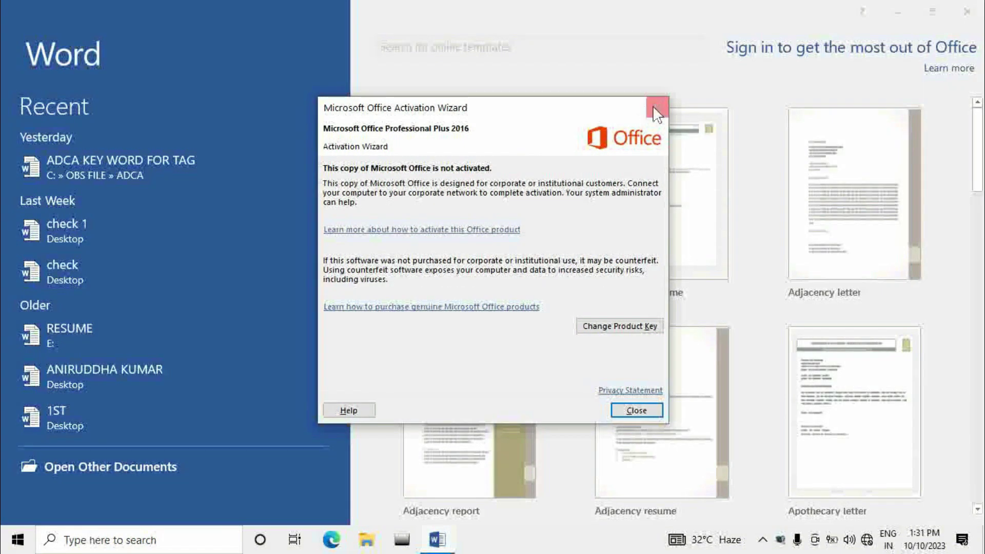
# - Dismiss the Activation Wizard and open a blank Document1 with the Layout tools showing
pyautogui.click(657, 107)
pyautogui.click(494, 176)
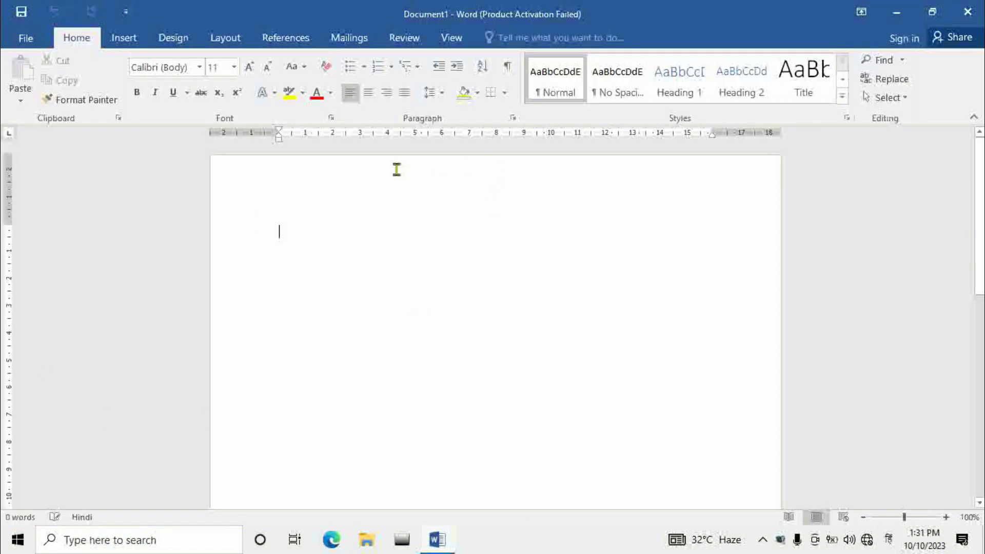
pyautogui.click(235, 39)
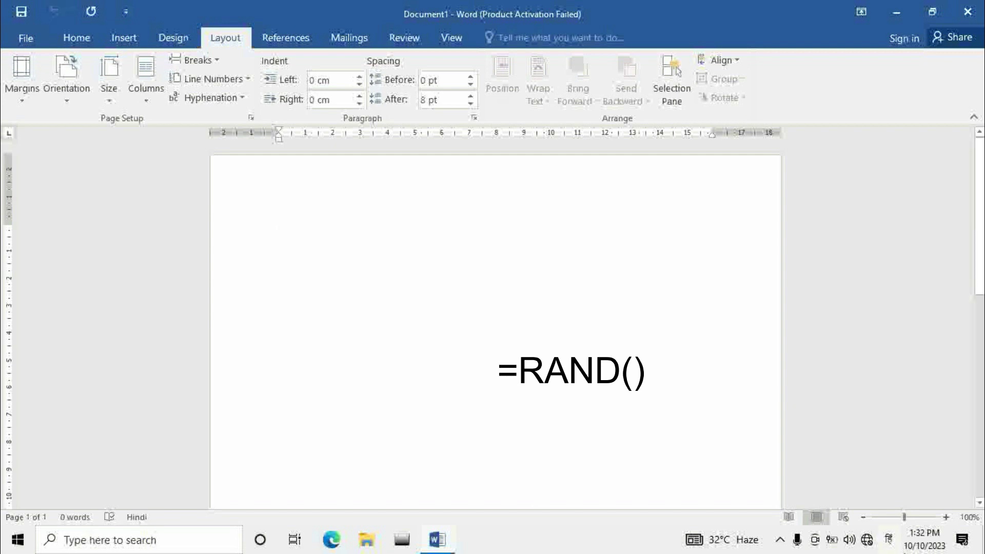
# - Switch input to English and generate five sample paragraphs with =rand()
pyautogui.click(889, 539)
pyautogui.click(851, 367)
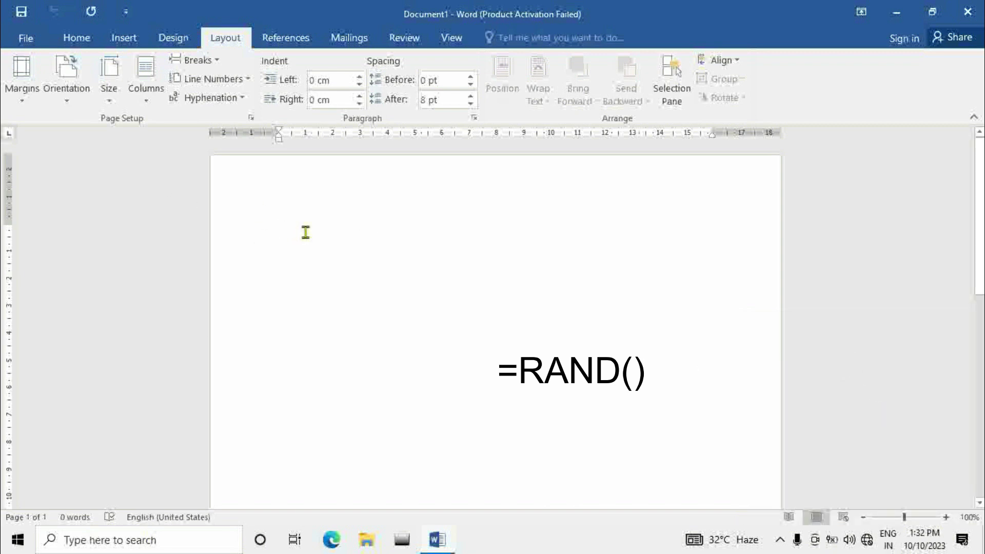
pyautogui.write('=ran')
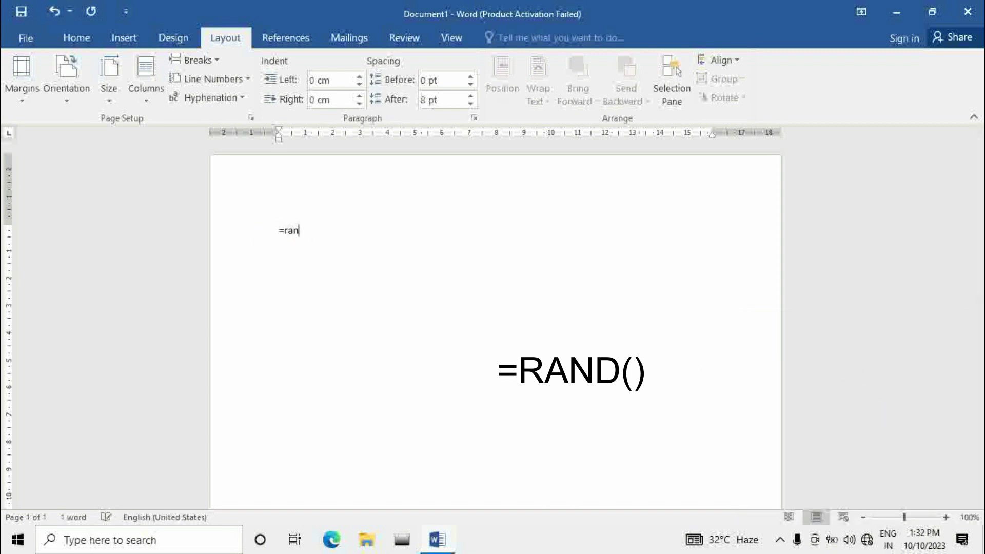
pyautogui.write('d()')
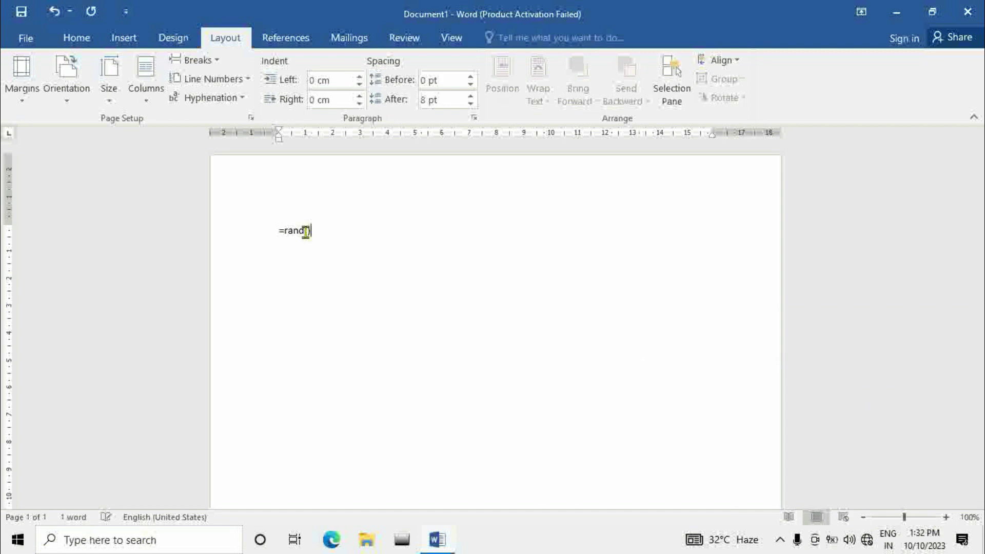
pyautogui.press('Return')
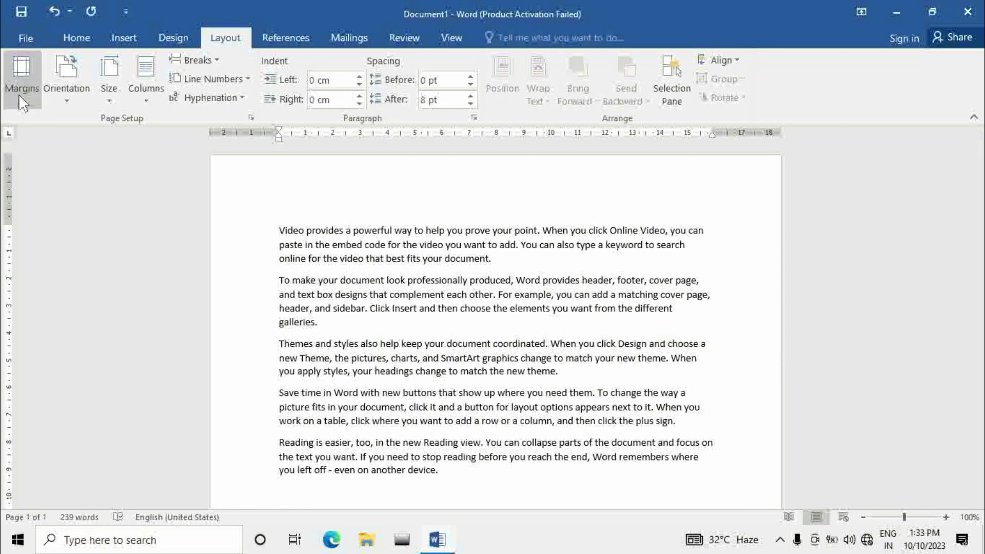
pyautogui.click(279, 159)
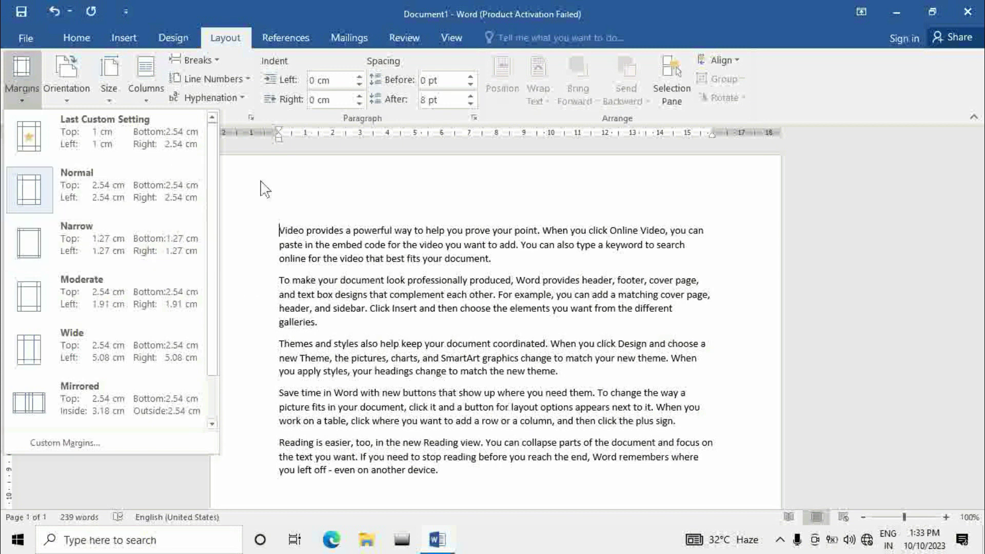
pyautogui.click(76, 231)
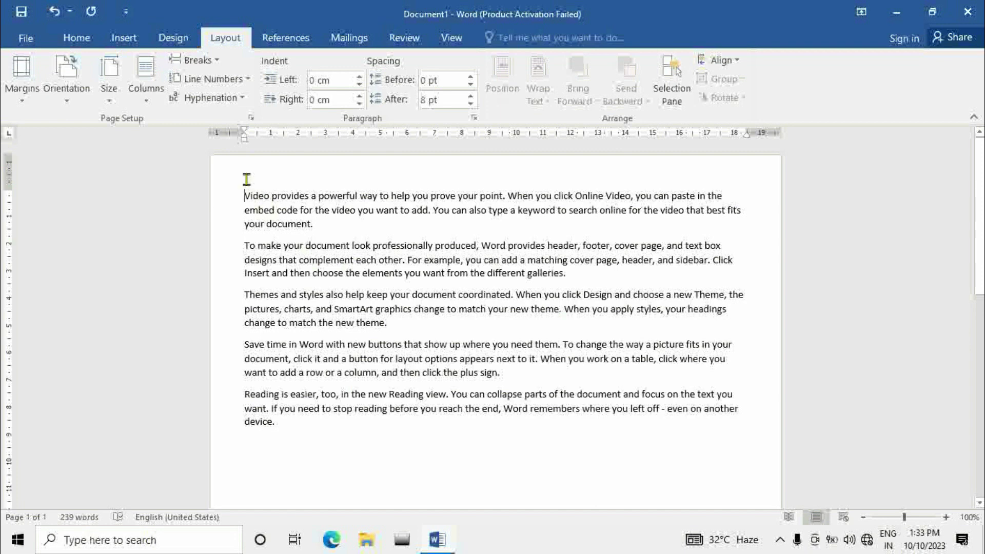
pyautogui.click(11, 92)
pyautogui.click(91, 275)
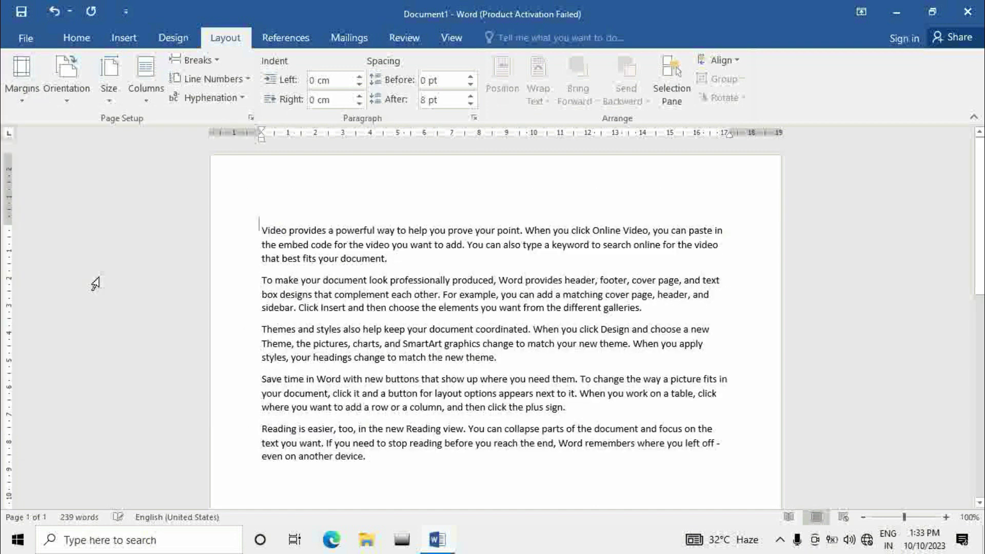
pyautogui.click(14, 72)
pyautogui.click(77, 333)
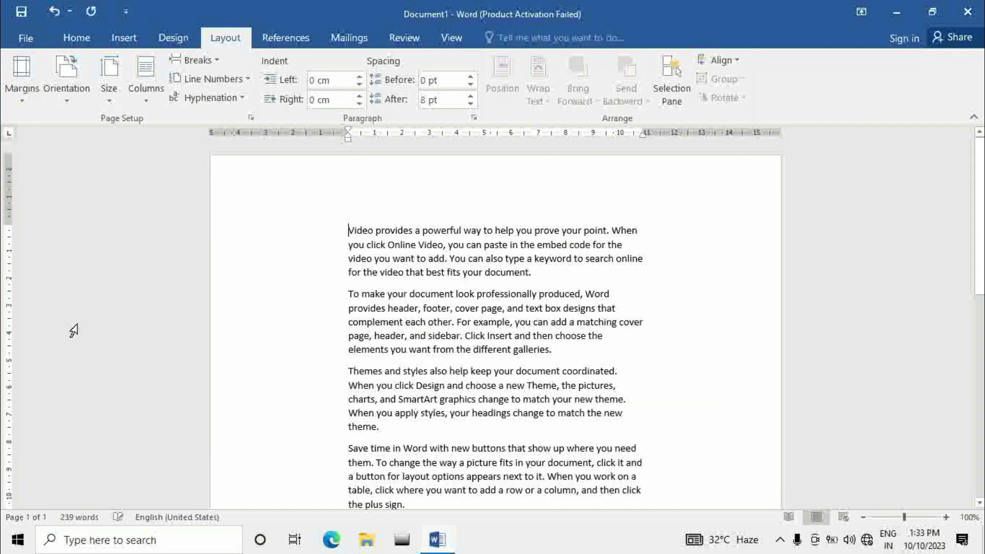
pyautogui.click(35, 95)
pyautogui.click(39, 134)
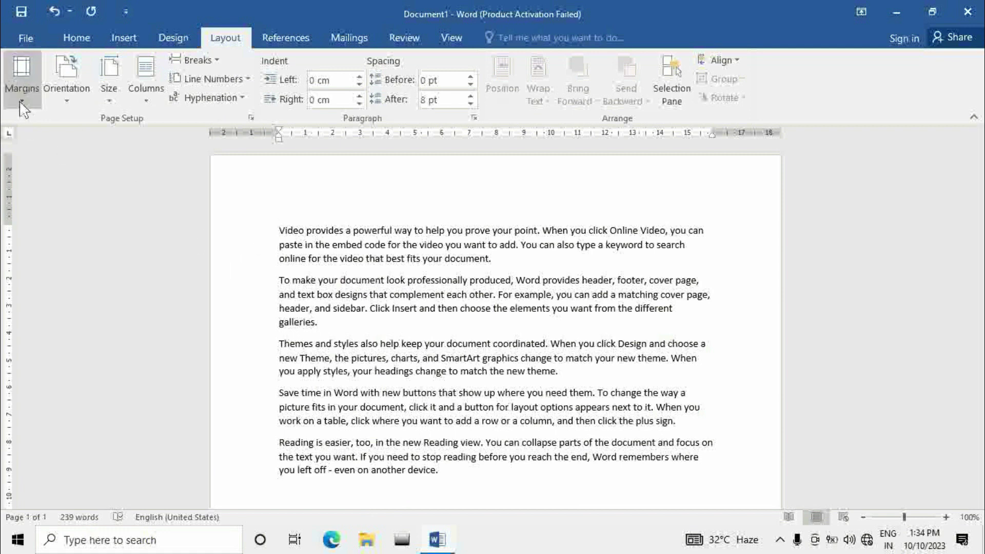
# - Set the left page margin to 1 cm in Custom Margins
pyautogui.click(21, 77)
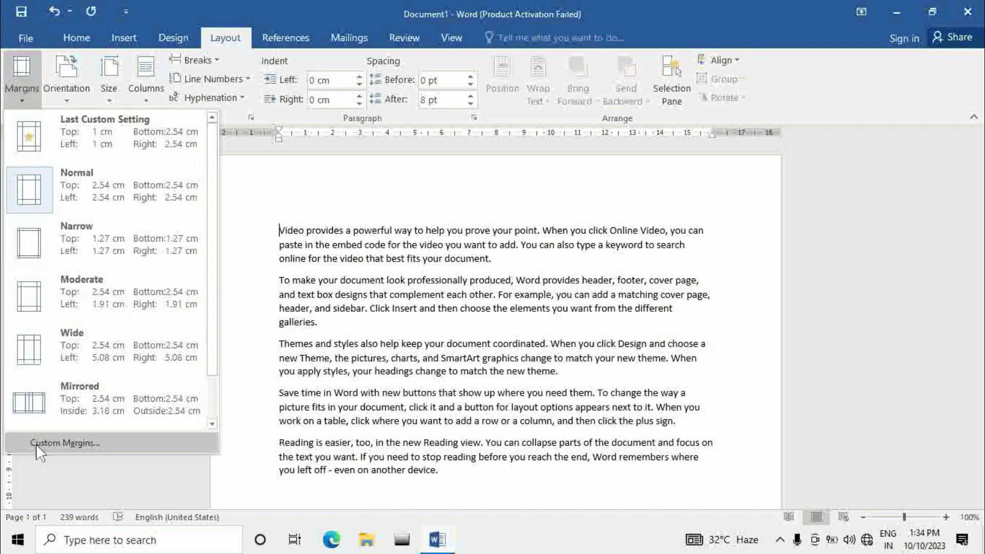
pyautogui.click(75, 443)
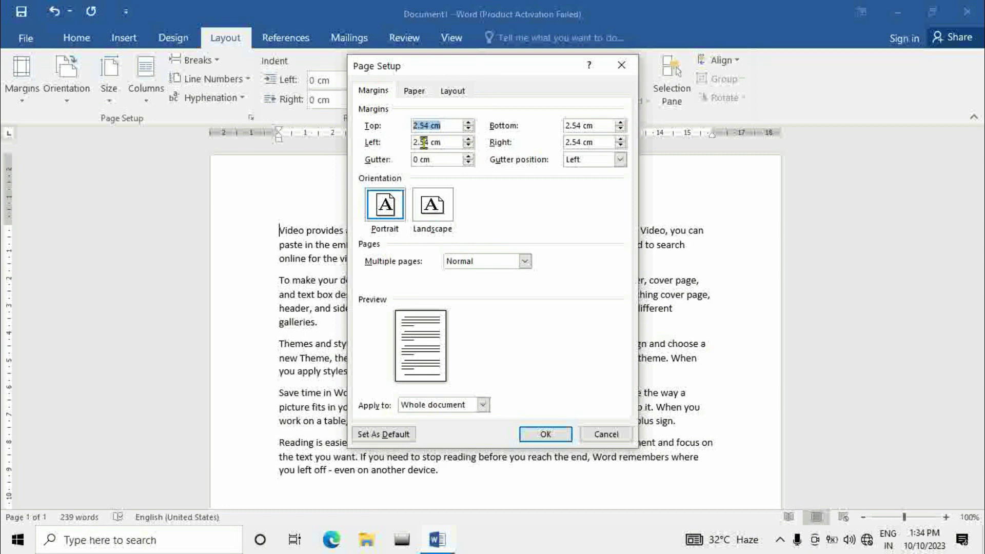
pyautogui.moveTo(440, 142); pyautogui.dragTo(409, 142)
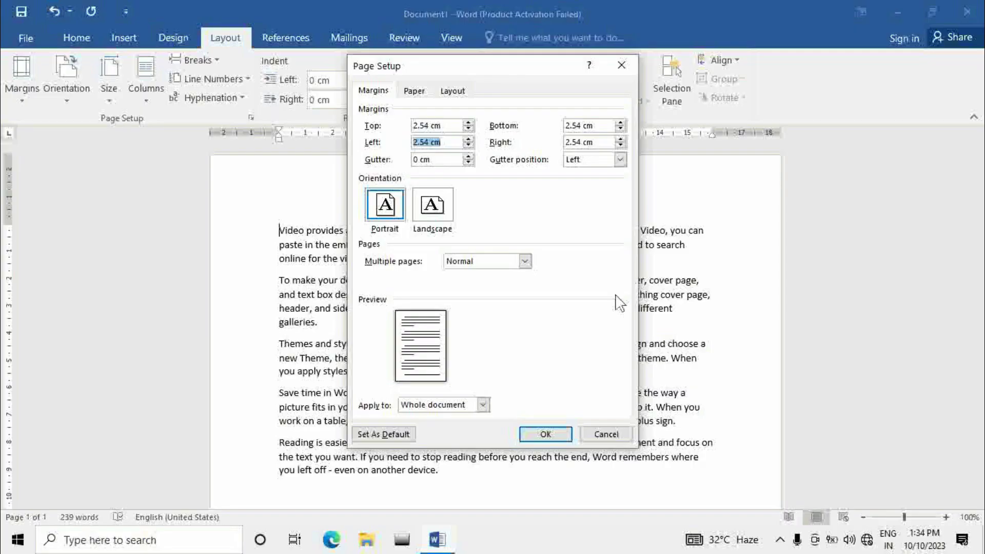
pyautogui.press('BackSpace')
pyautogui.write('1')
pyautogui.click(533, 434)
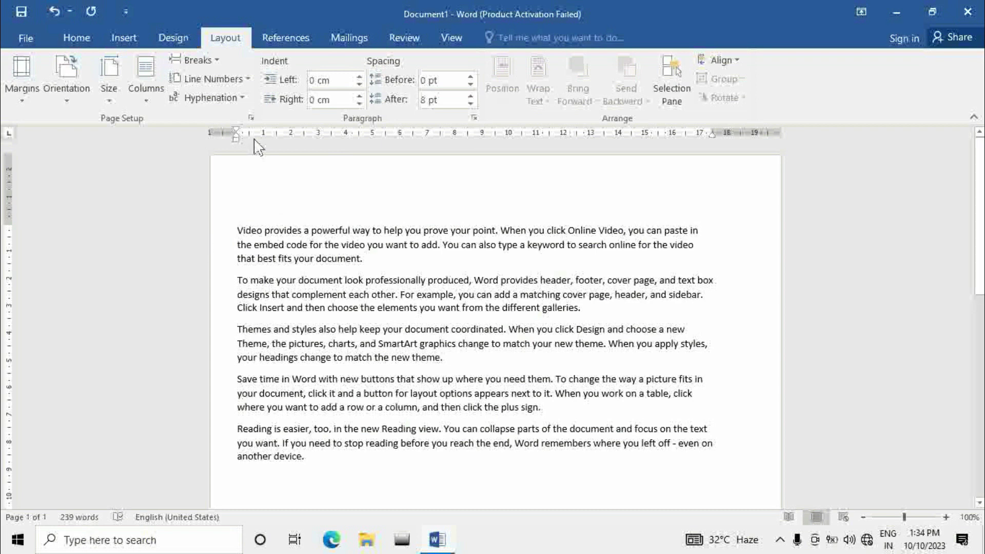
# - Set the top page margin to 1 cm in Custom Margins
pyautogui.click(14, 91)
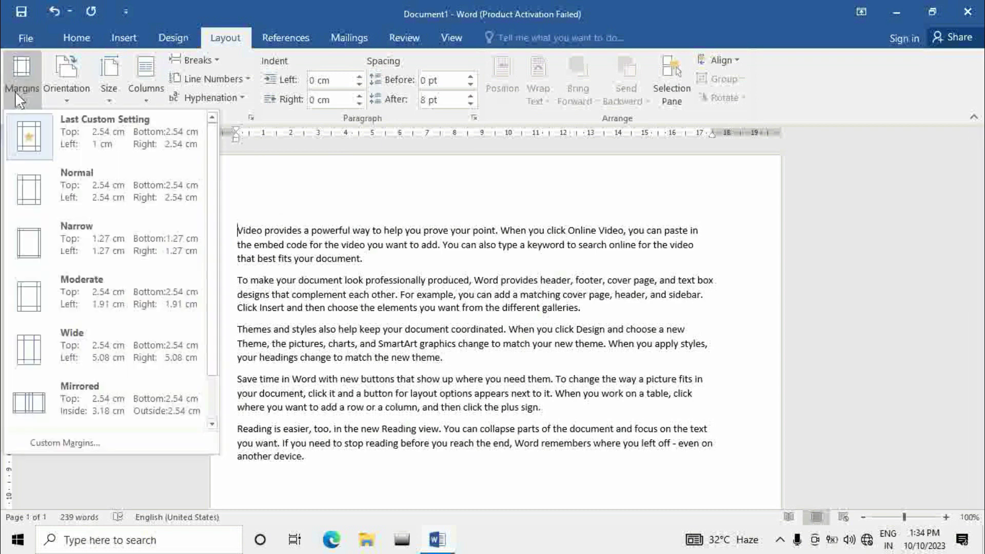
pyautogui.click(76, 442)
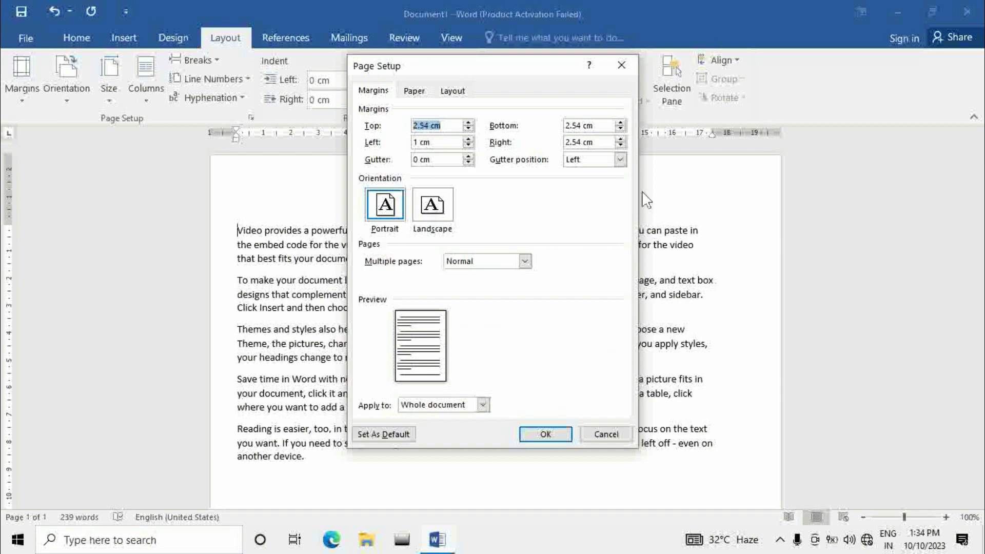
pyautogui.write('1')
pyautogui.click(539, 435)
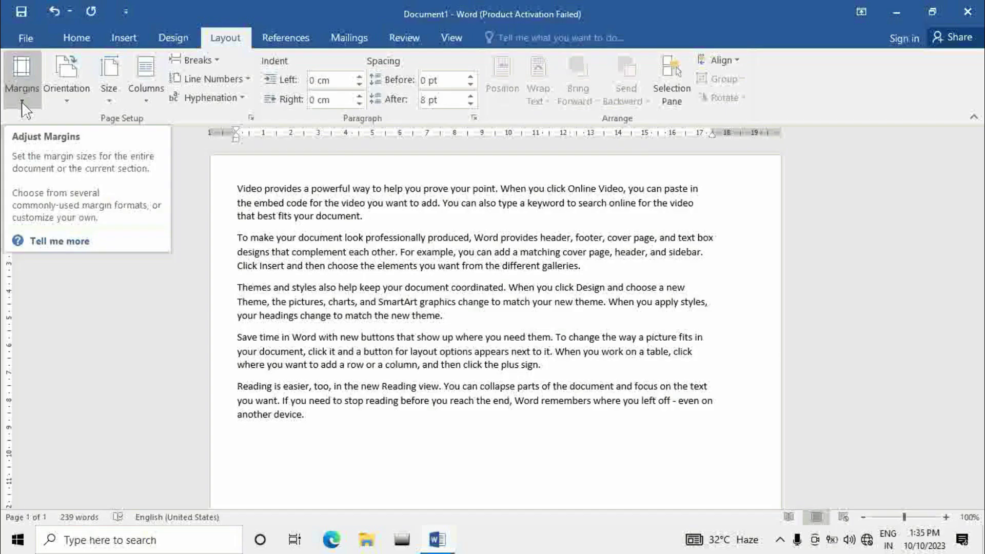
# - Try landscape, return the page to portrait, and list the paper sizes showing A4
pyautogui.click(61, 111)
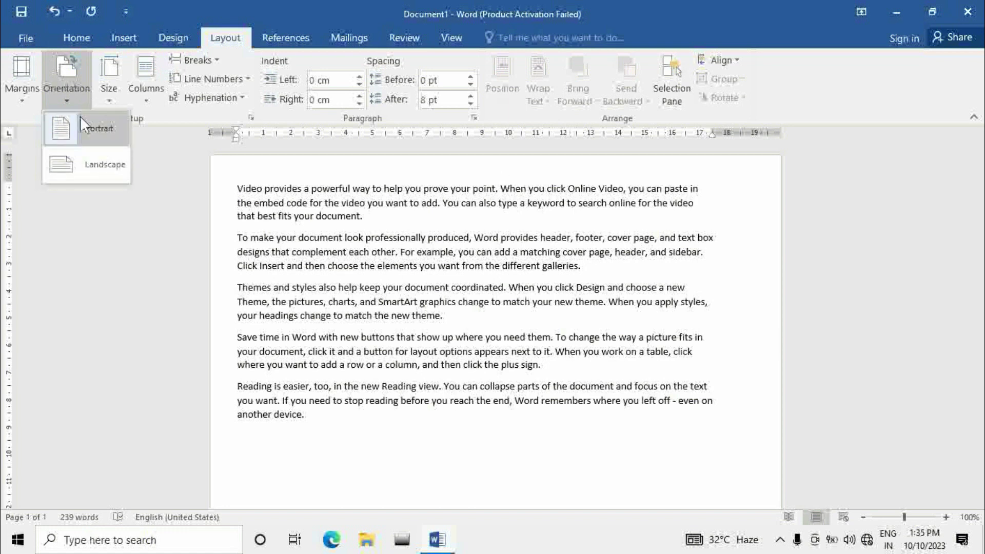
pyautogui.click(60, 163)
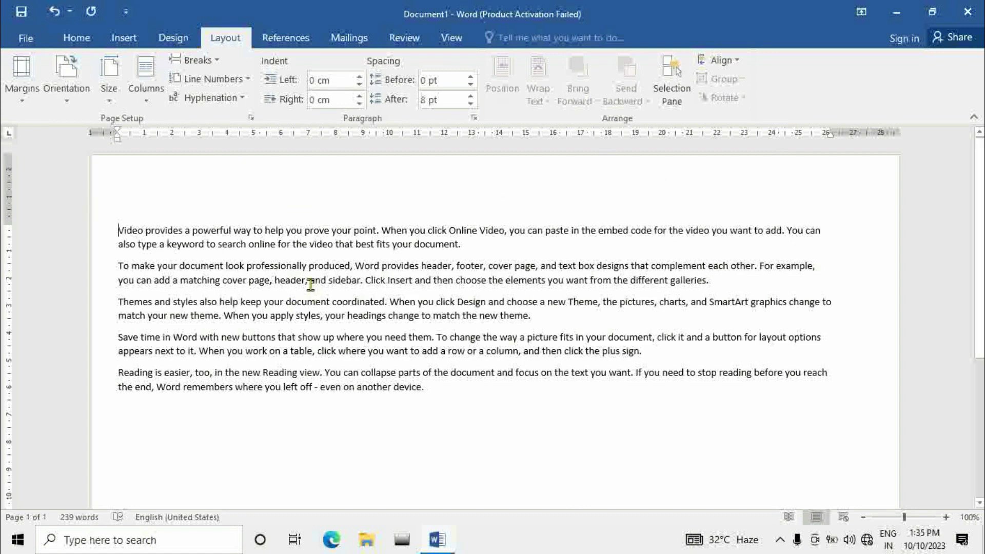
pyautogui.click(66, 80)
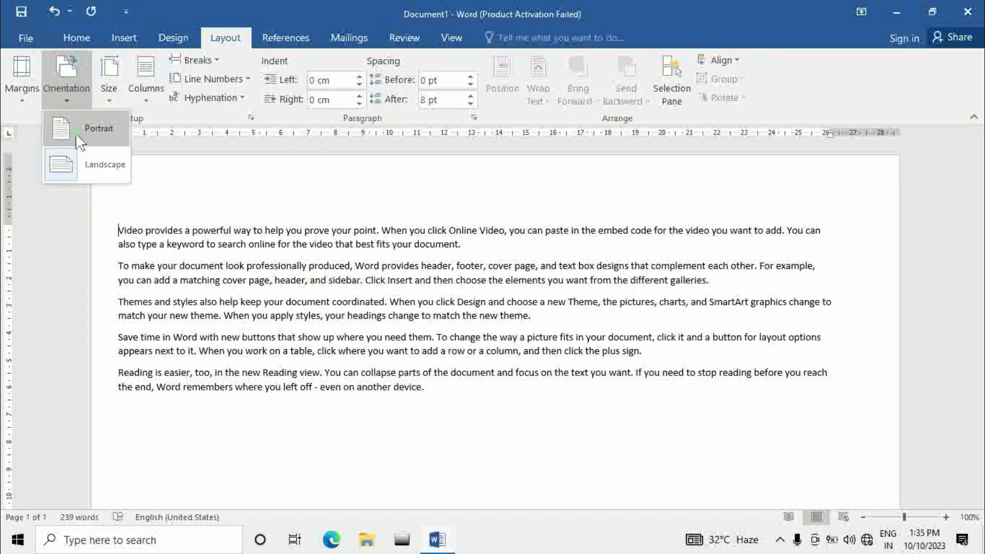
pyautogui.click(75, 132)
pyautogui.click(67, 90)
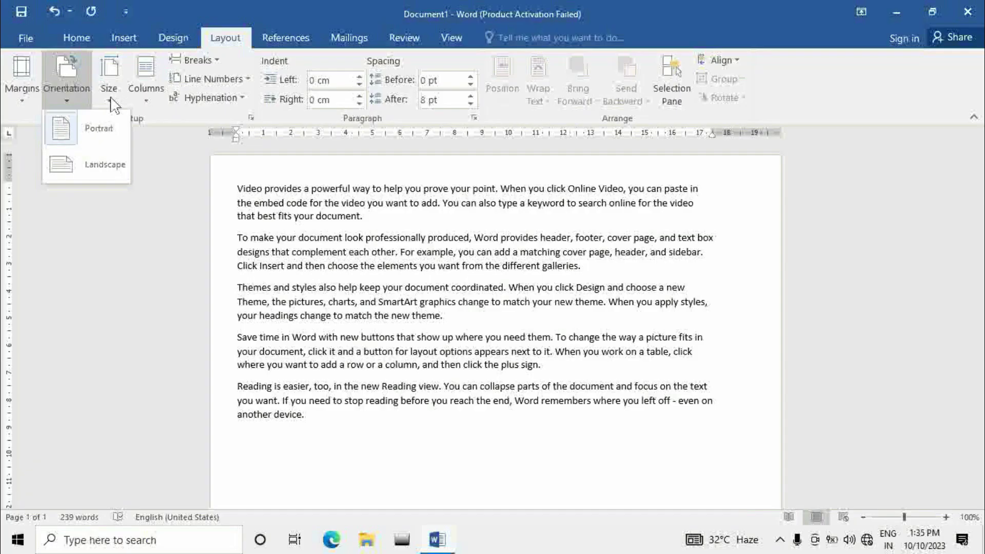
pyautogui.click(109, 97)
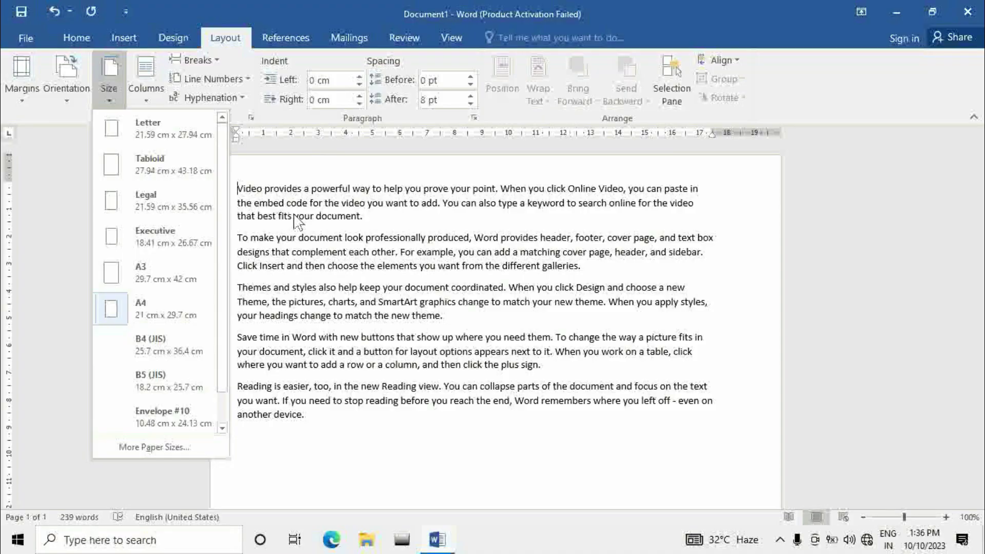
# - Close the paper-size list and select all of the sample text
pyautogui.click(296, 222)
pyautogui.click(152, 91)
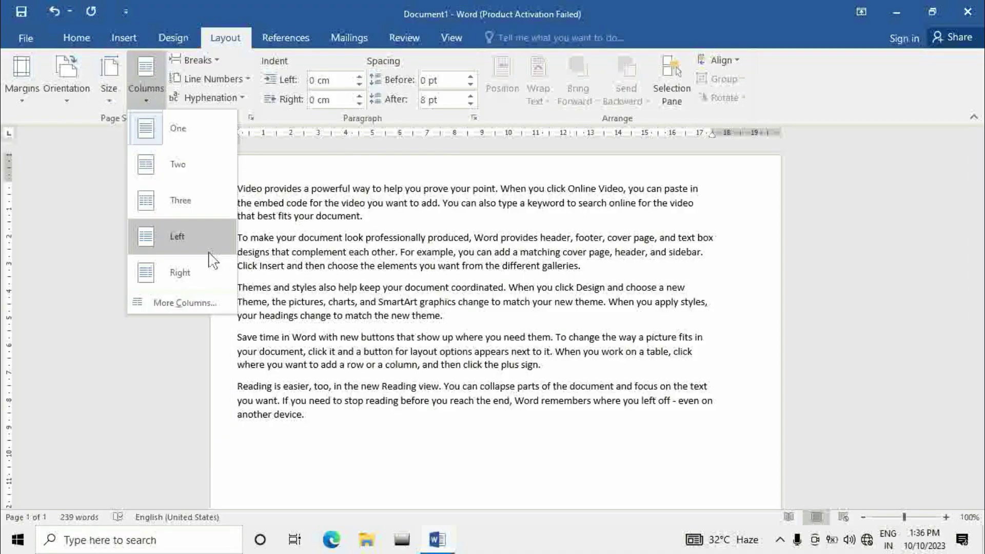
pyautogui.click(350, 229)
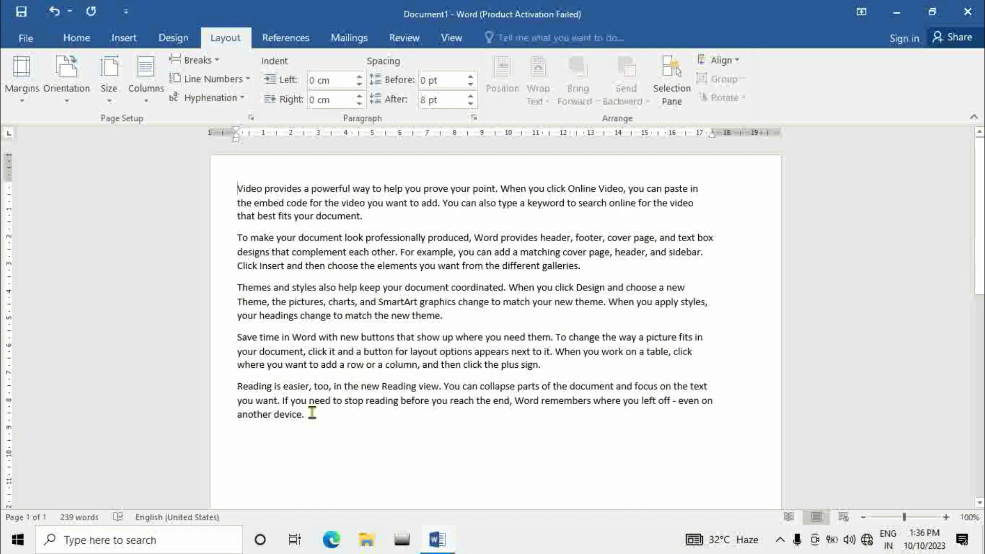
pyautogui.moveTo(312, 414); pyautogui.dragTo(211, 172)
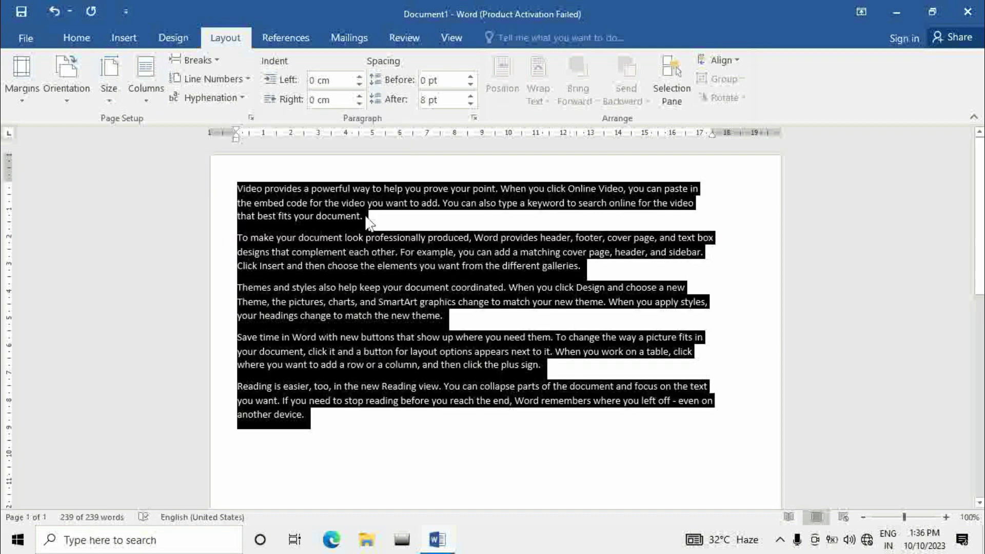
# - Lay the text out in two, then three, then one column, and deselect it
pyautogui.click(149, 98)
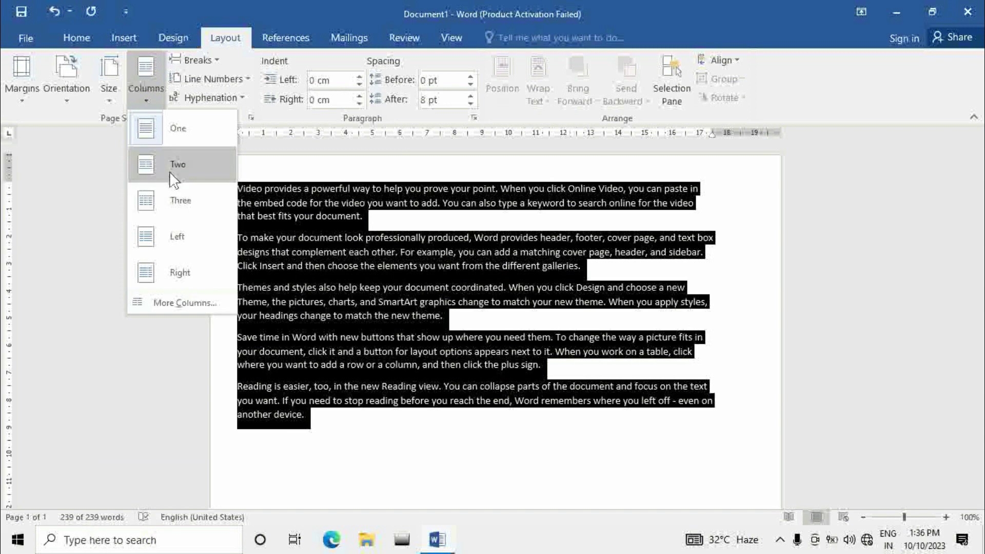
pyautogui.click(146, 166)
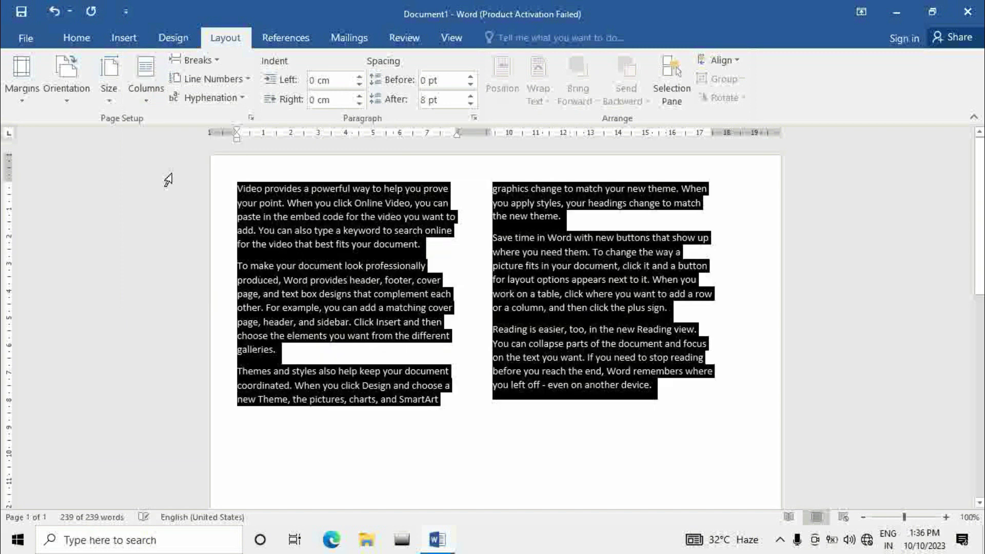
pyautogui.click(140, 88)
pyautogui.click(154, 200)
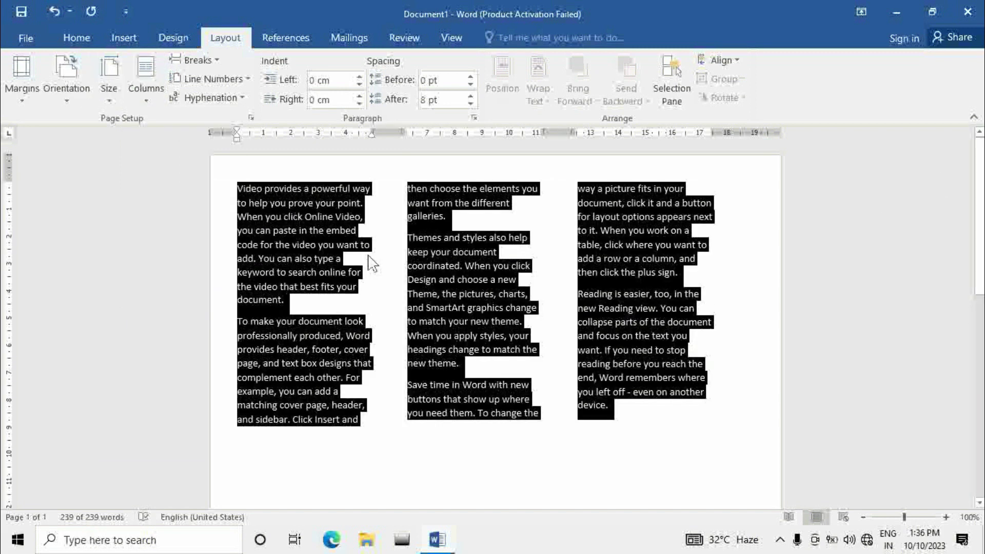
pyautogui.click(140, 100)
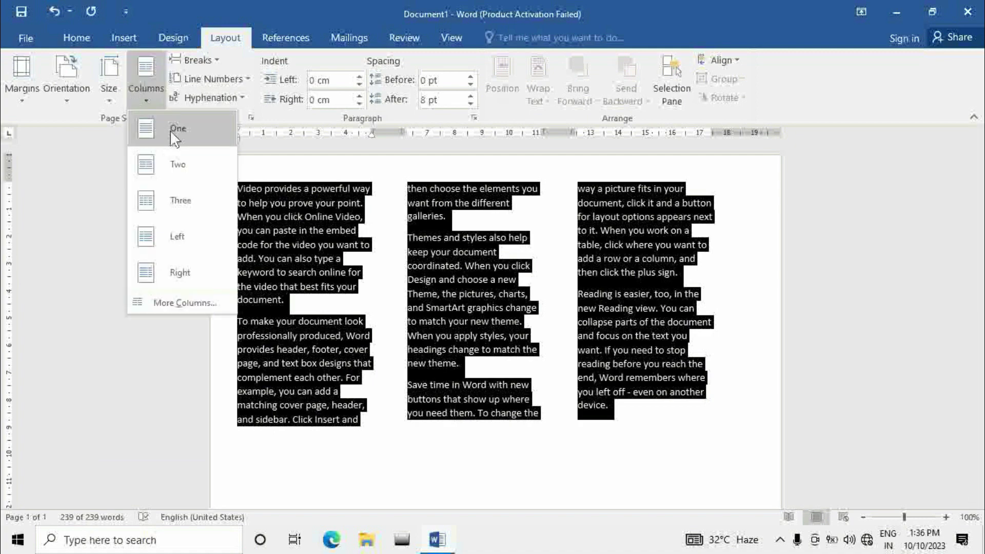
pyautogui.click(172, 131)
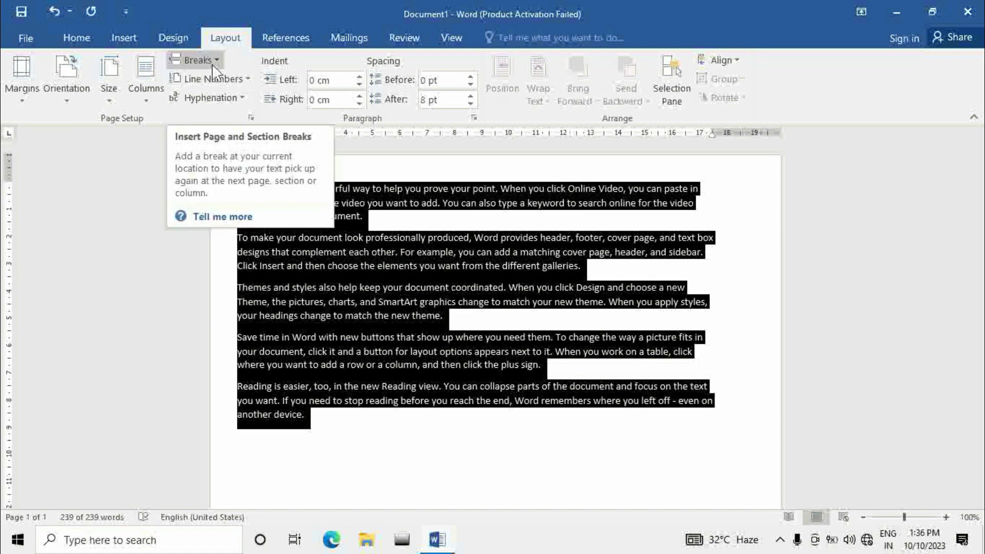
pyautogui.click(457, 351)
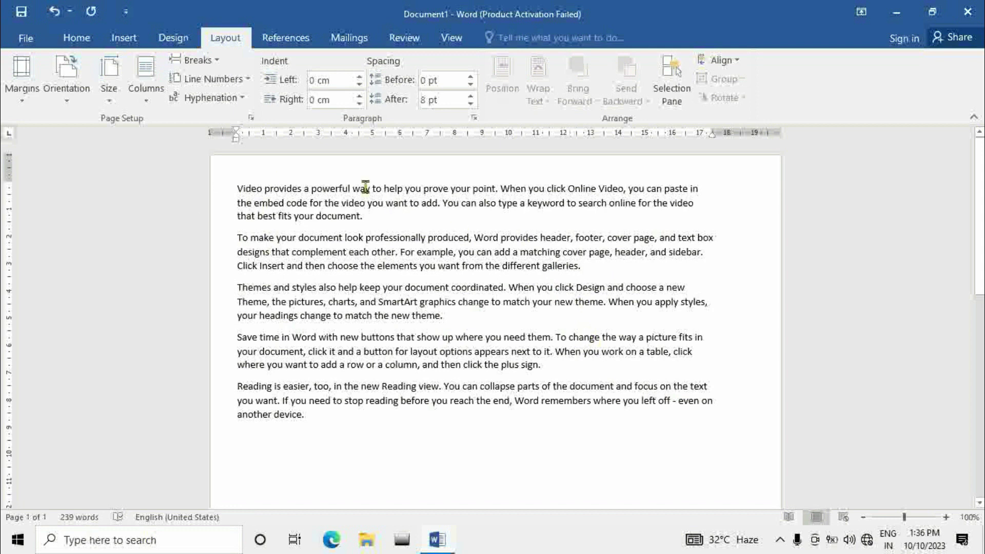
pyautogui.click(203, 60)
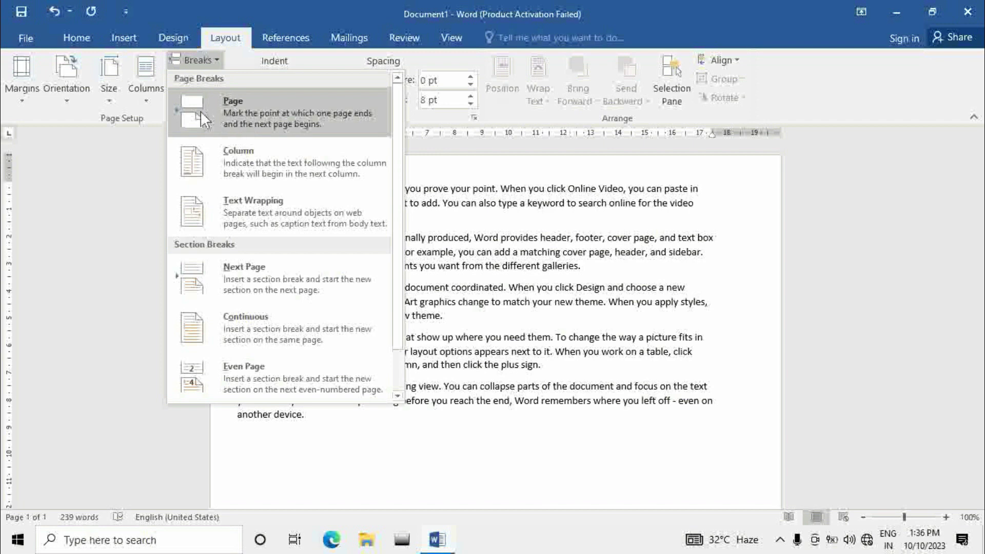
pyautogui.click(285, 112)
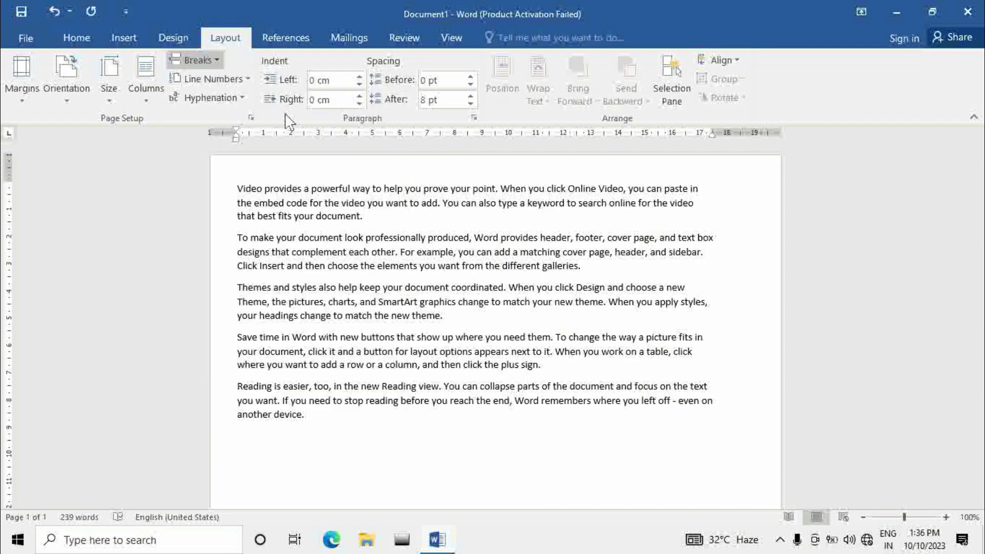
pyautogui.scroll(10, 584, 319)
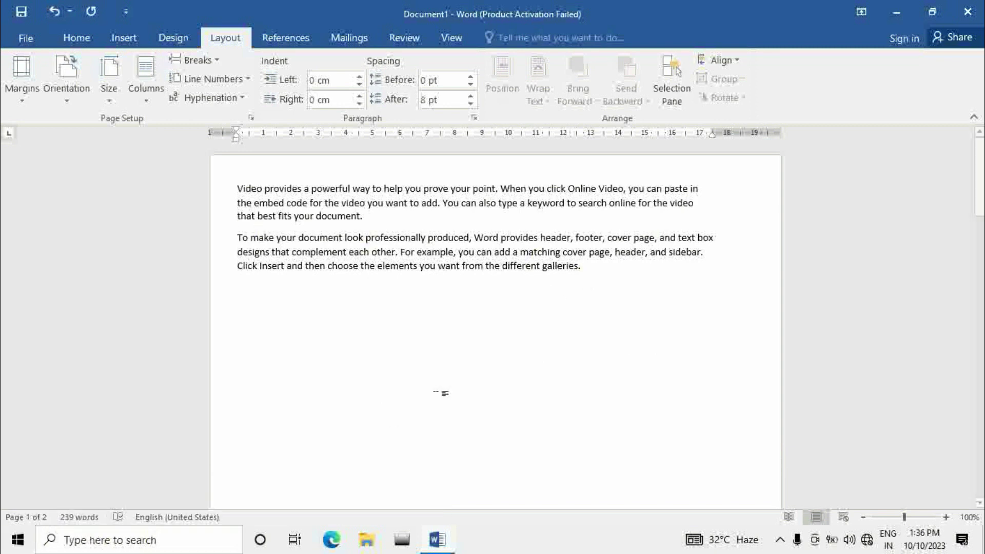
pyautogui.scroll(-10, 444, 393)
pyautogui.scroll(-5, 445, 382)
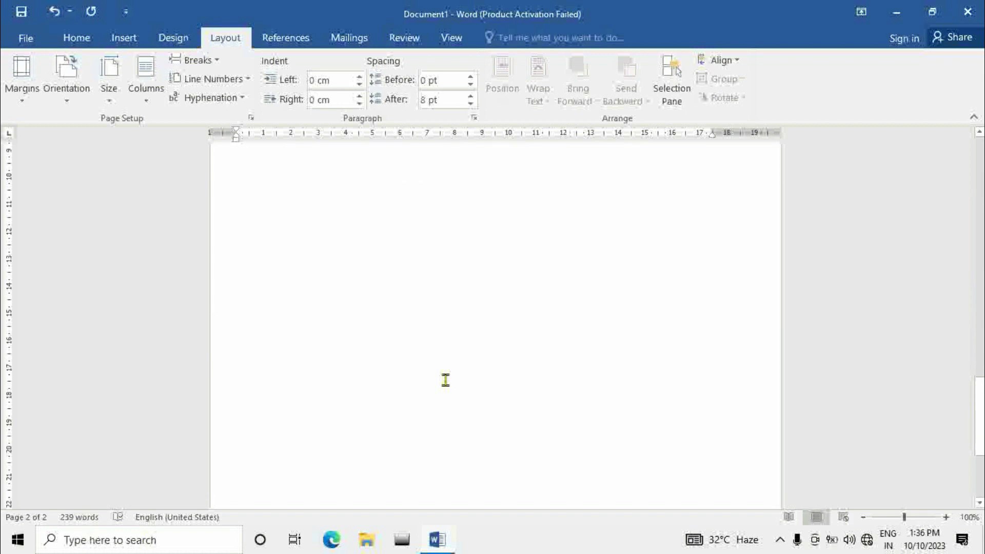
pyautogui.scroll(3, 445, 379)
pyautogui.scroll(3, 450, 362)
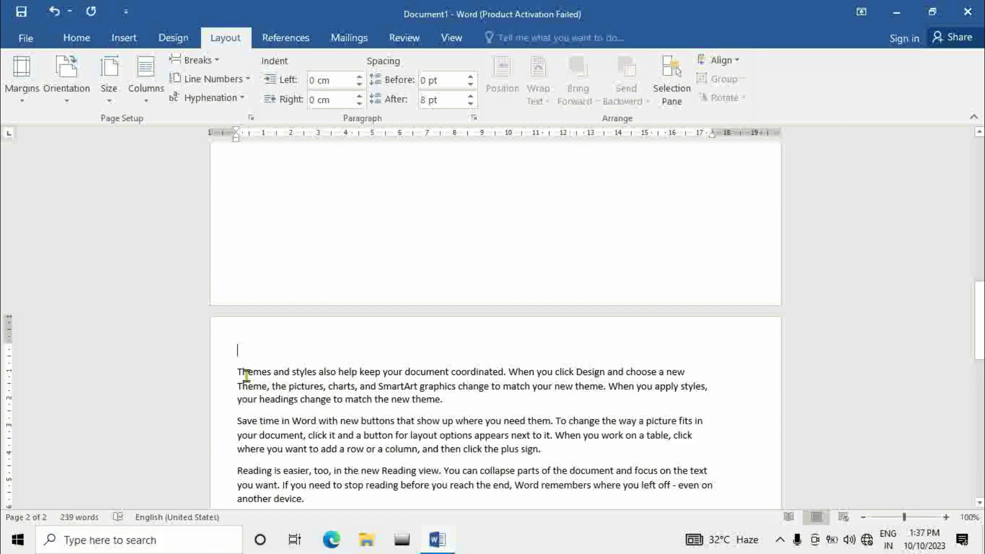
pyautogui.hotkey('ctrl', 'z')
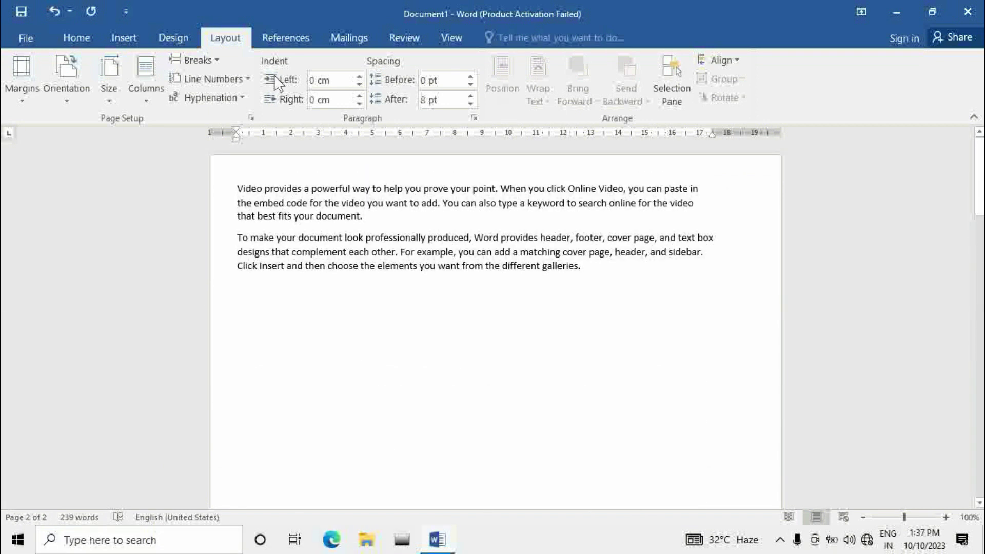
pyautogui.click(198, 60)
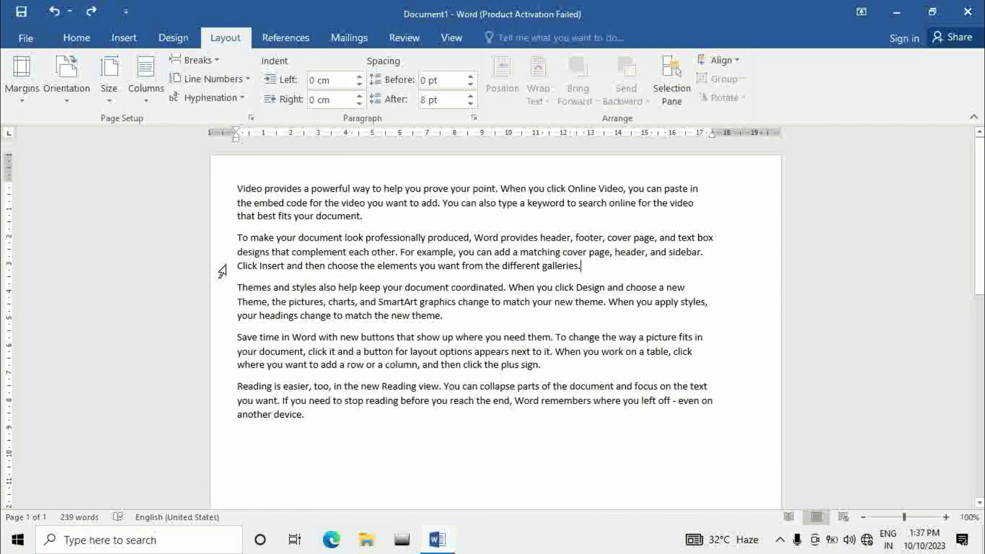
pyautogui.moveTo(237, 288); pyautogui.dragTo(679, 288)
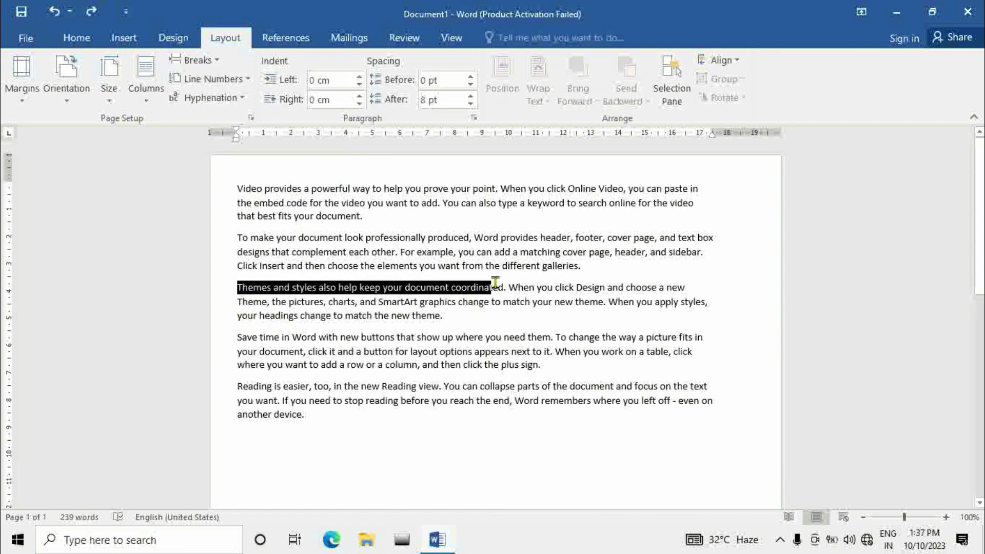
pyautogui.click(263, 225)
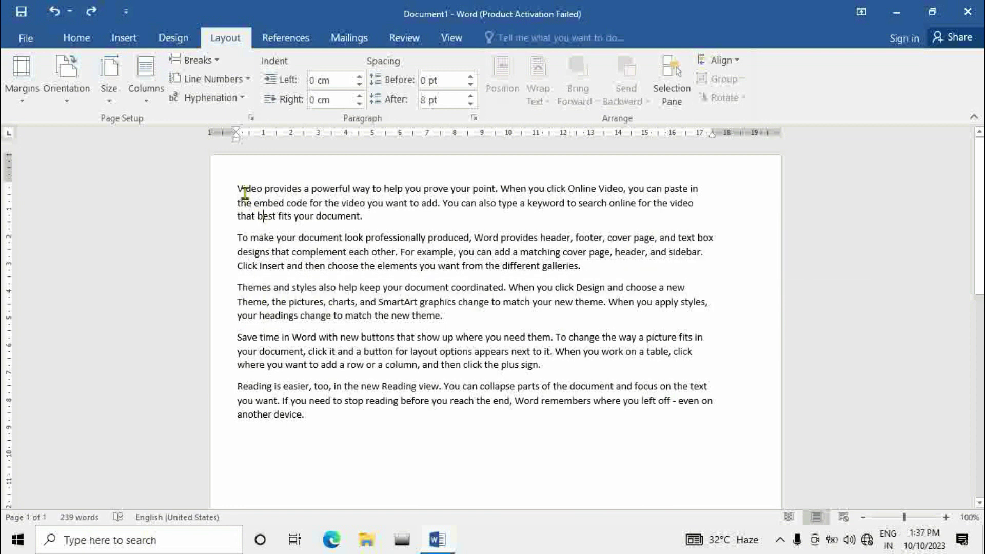
pyautogui.click(220, 77)
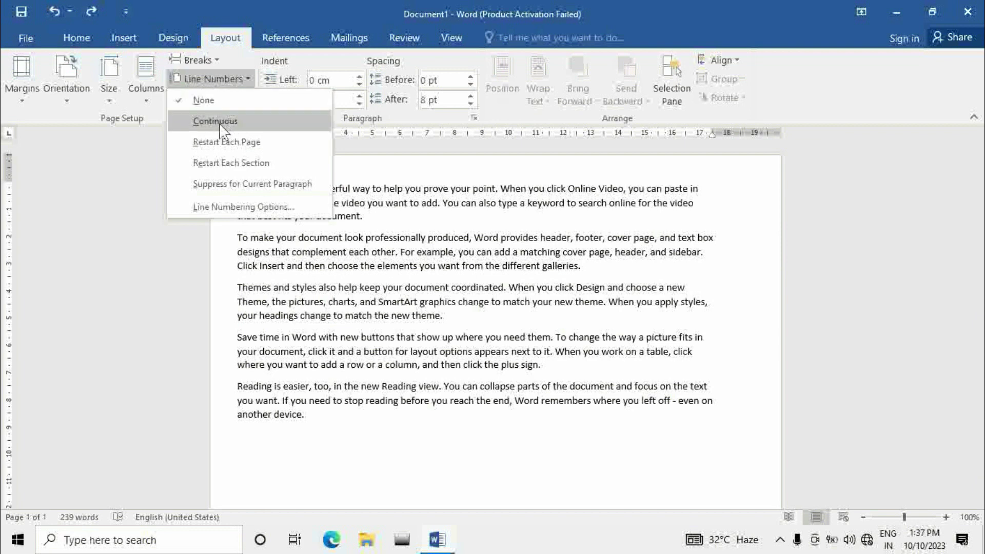
pyautogui.click(199, 165)
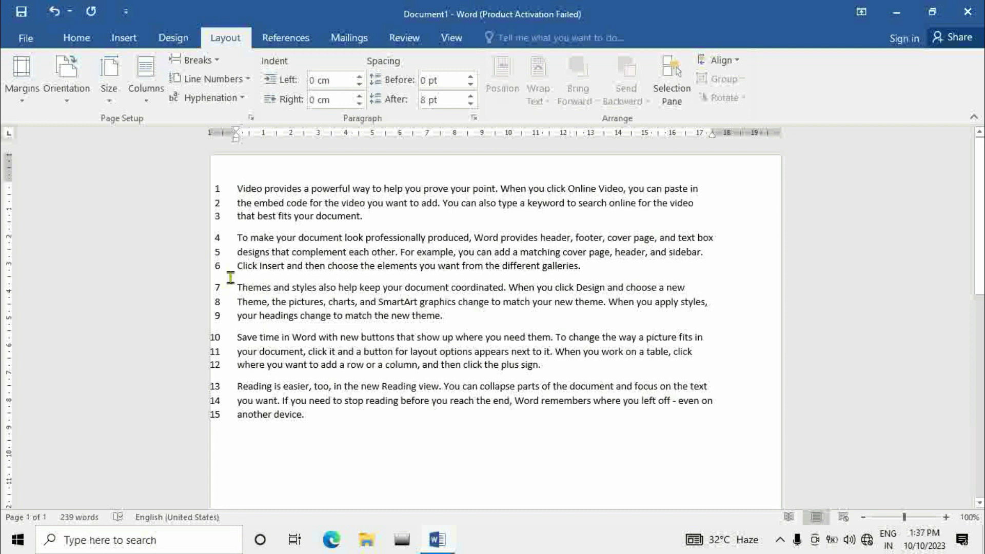
pyautogui.click(247, 79)
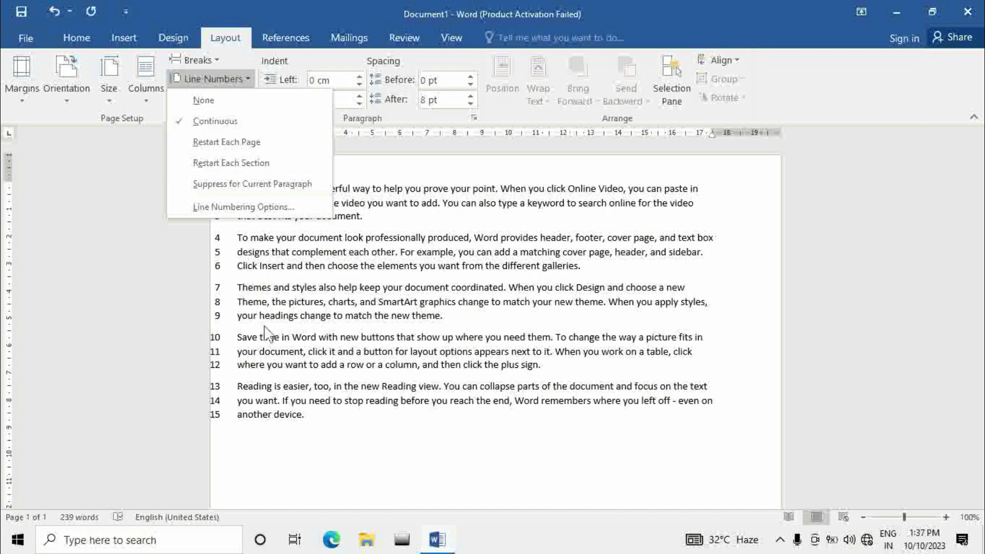
pyautogui.click(341, 274)
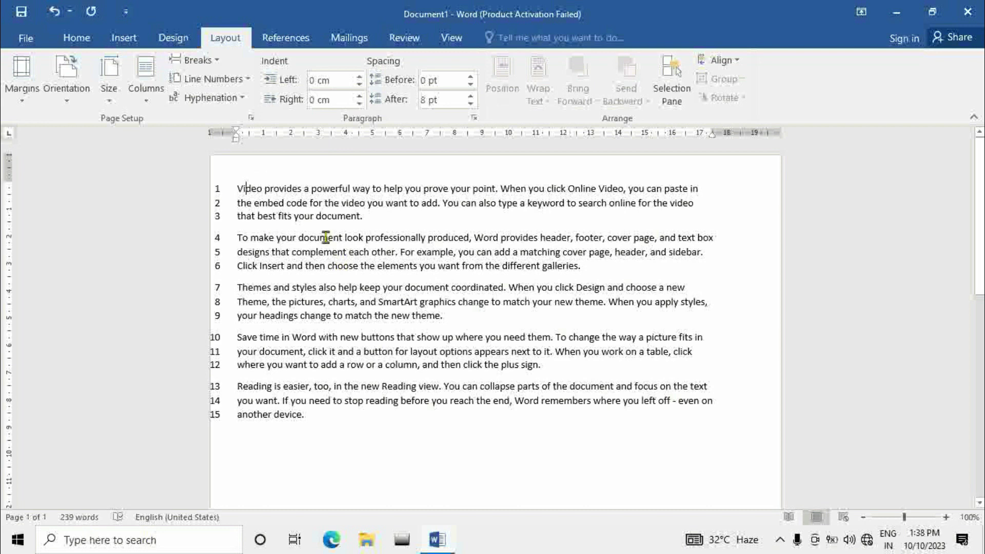
# - Insert a blank page after 'Vi' and scroll through the three pages to check
pyautogui.click(124, 38)
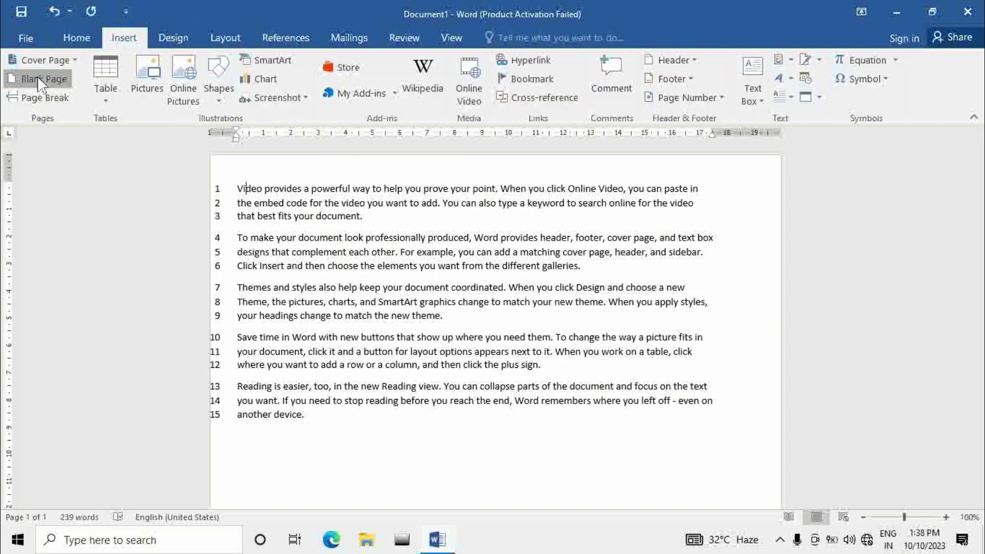
pyautogui.click(41, 79)
pyautogui.scroll(5, 302, 323)
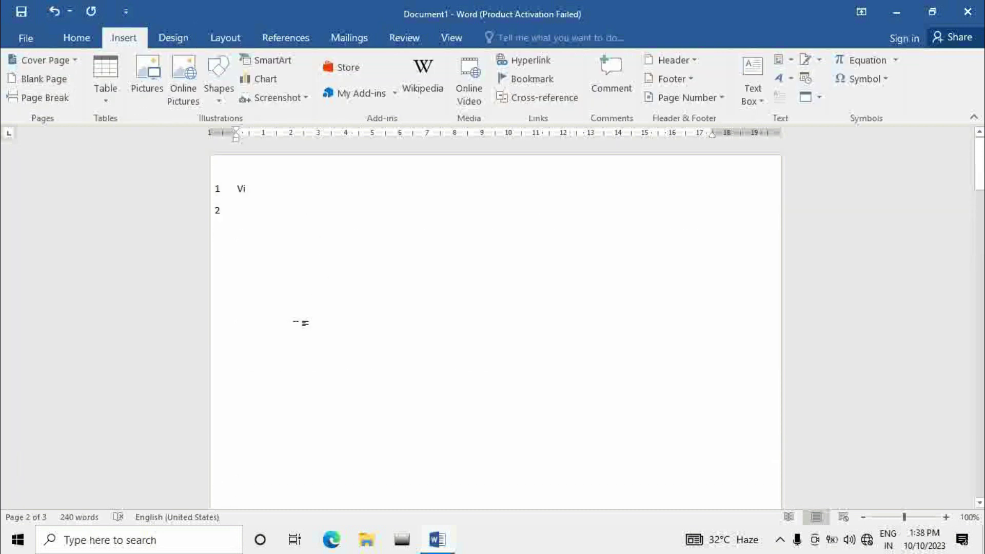
pyautogui.click(235, 210)
pyautogui.scroll(-10, 280, 244)
pyautogui.scroll(-3, 279, 244)
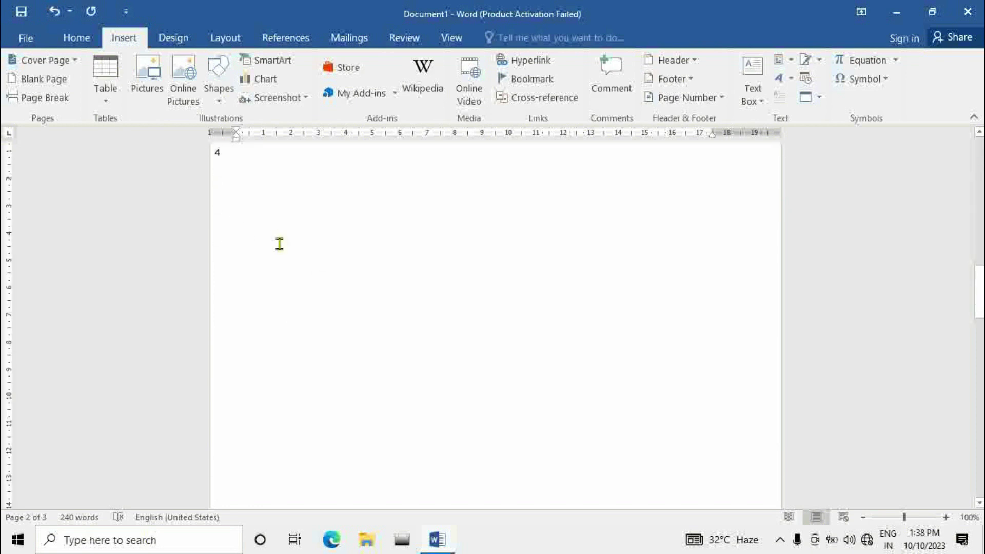
pyautogui.scroll(3, 279, 244)
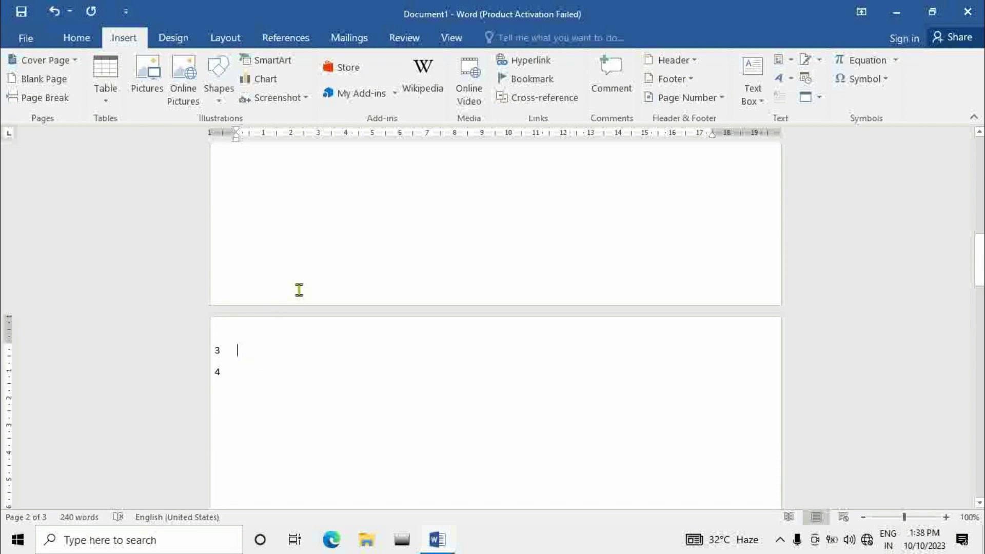
pyautogui.scroll(10, 308, 282)
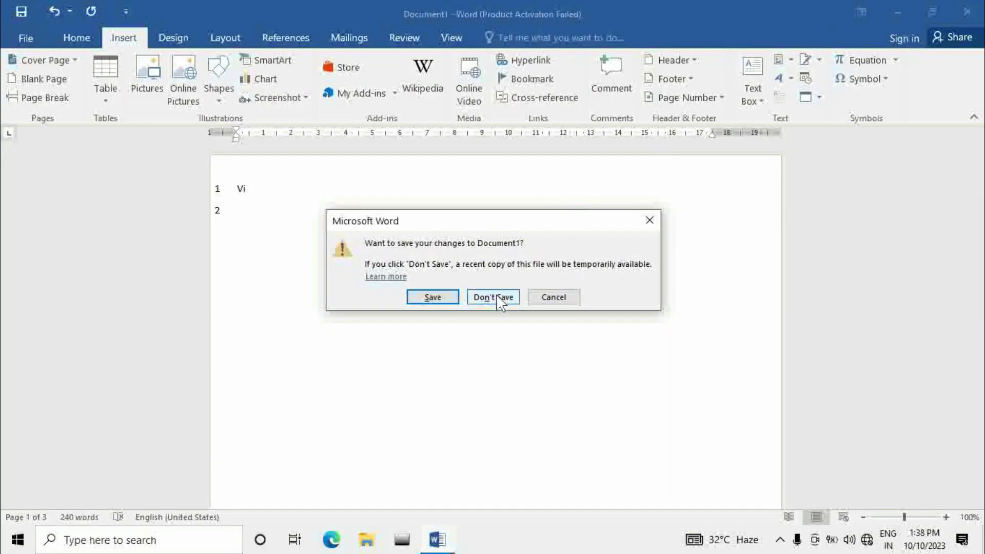
# - Cancel the save prompt and create a new blank document
pyautogui.click(553, 297)
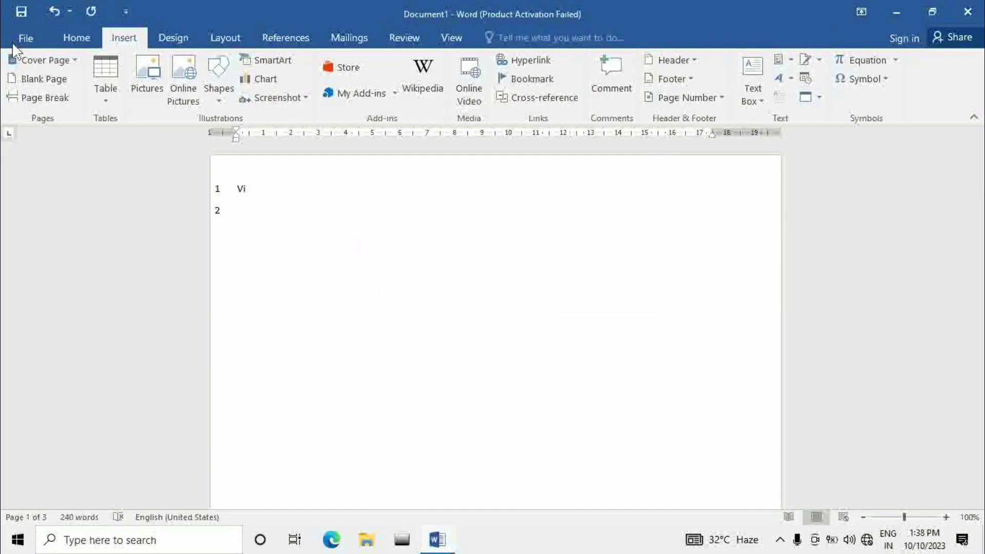
pyautogui.click(25, 38)
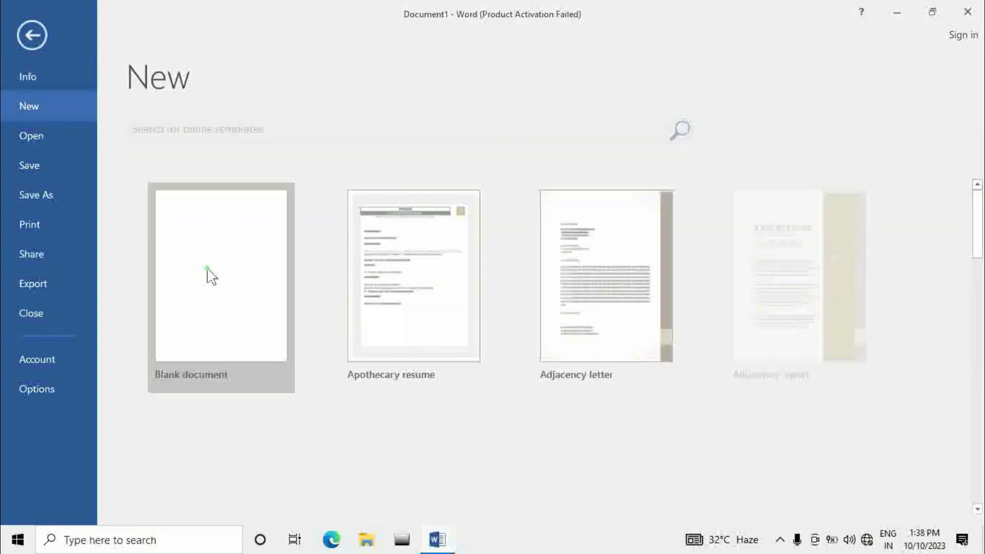
pyautogui.click(209, 274)
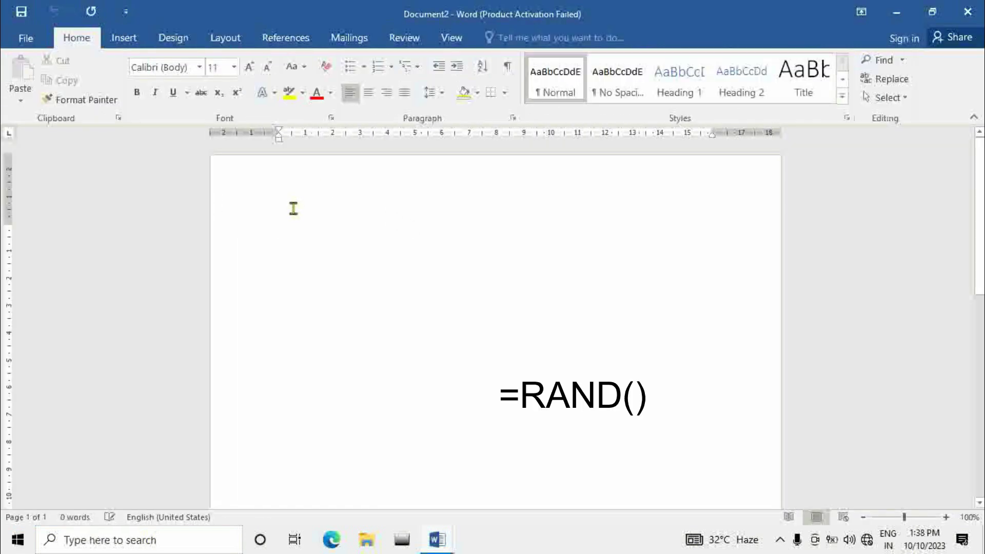
# - Fill Document2 with five =rand() sample paragraphs and show the Layout tools
pyautogui.write('=rand')
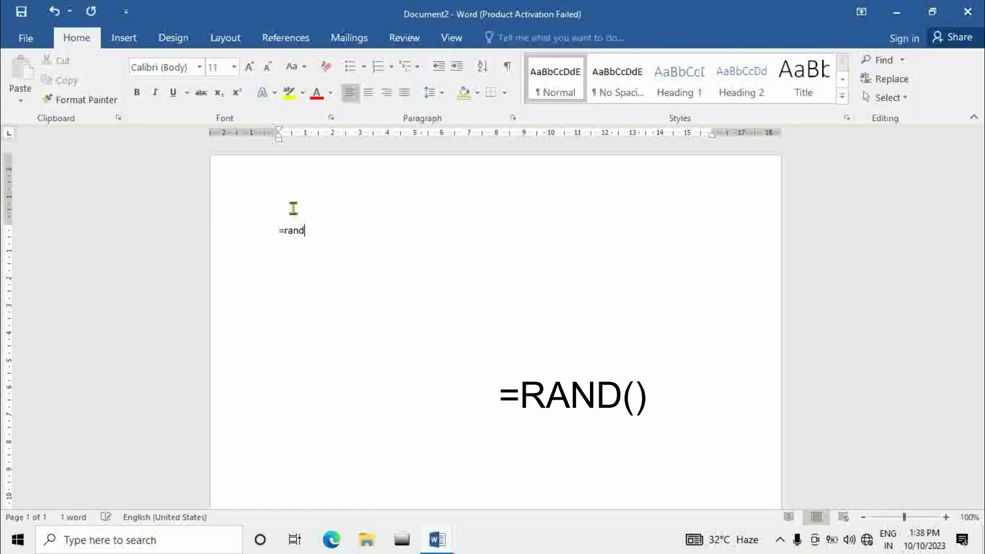
pyautogui.write('()')
pyautogui.press('Return')
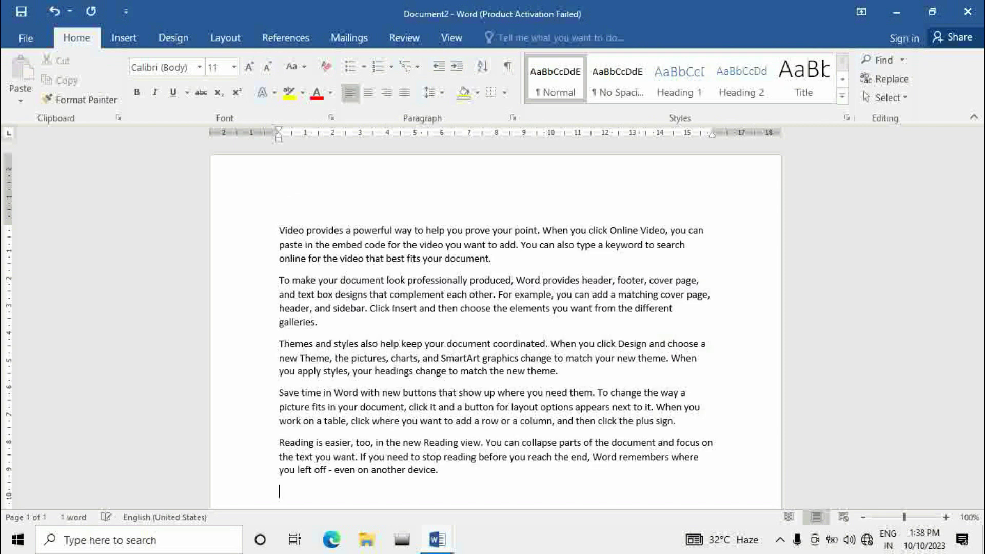
pyautogui.click(220, 37)
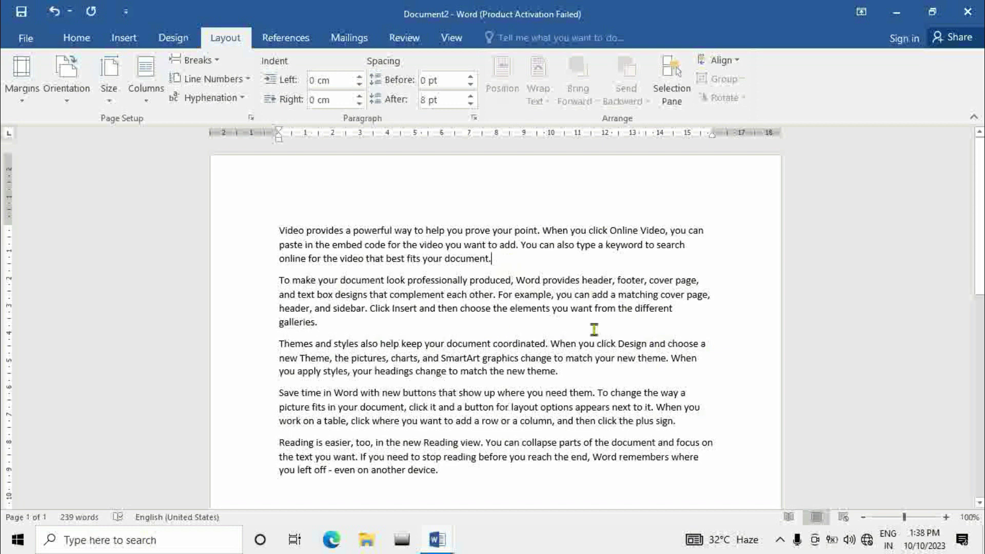
pyautogui.moveTo(491, 475); pyautogui.dragTo(269, 213)
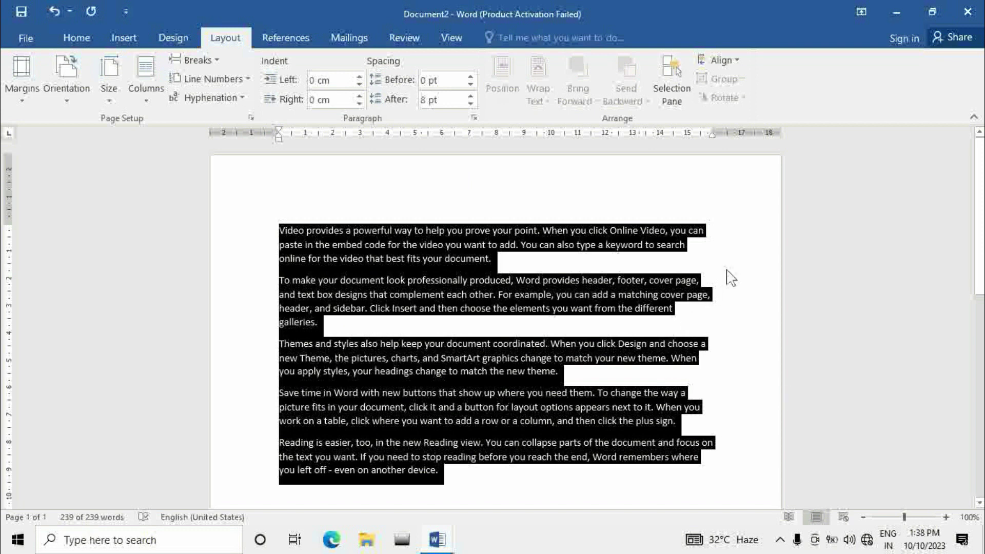
pyautogui.click(211, 97)
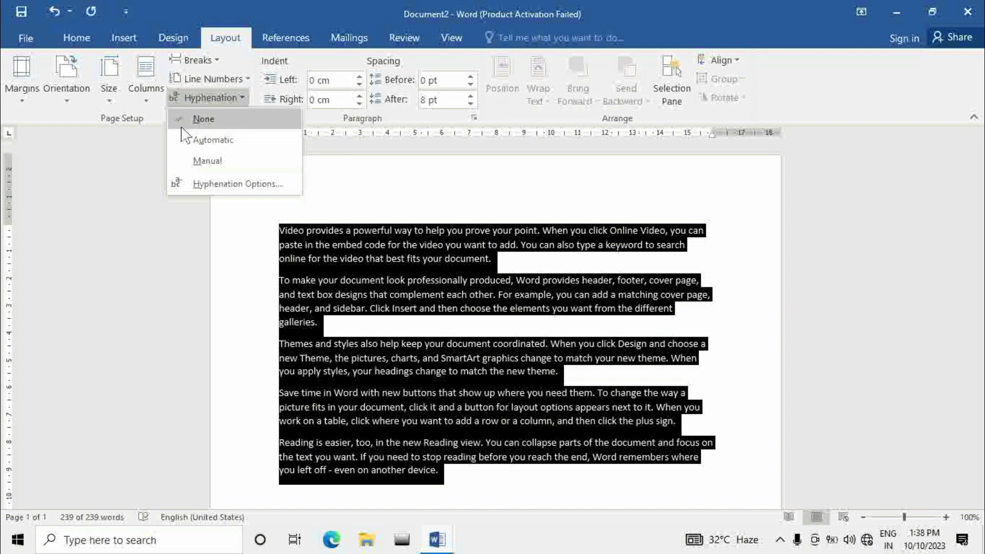
pyautogui.click(224, 147)
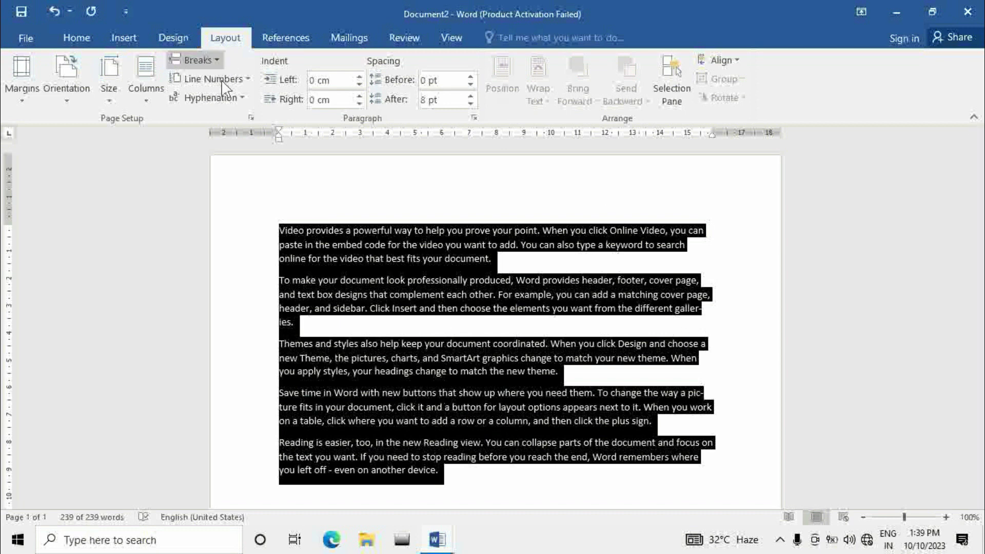
pyautogui.click(226, 98)
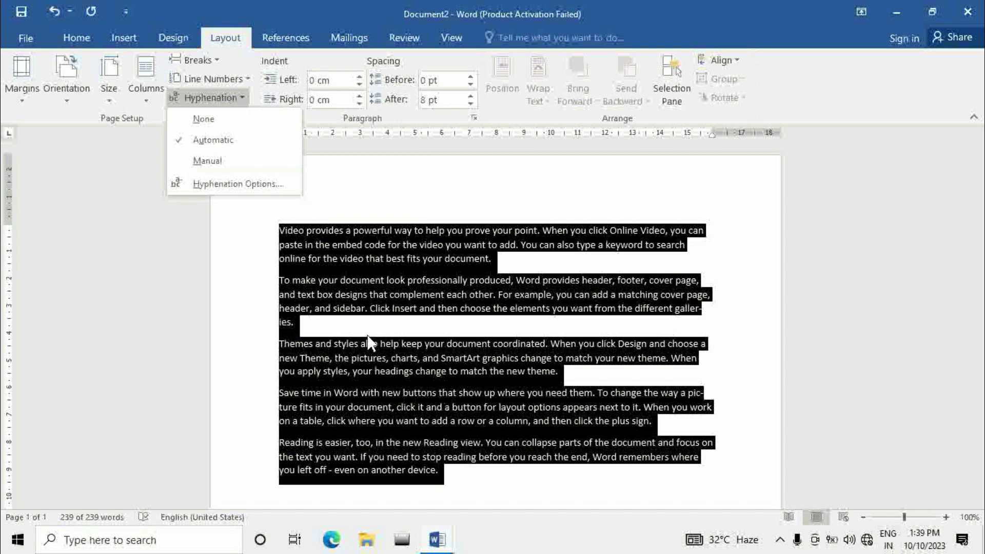
pyautogui.click(203, 118)
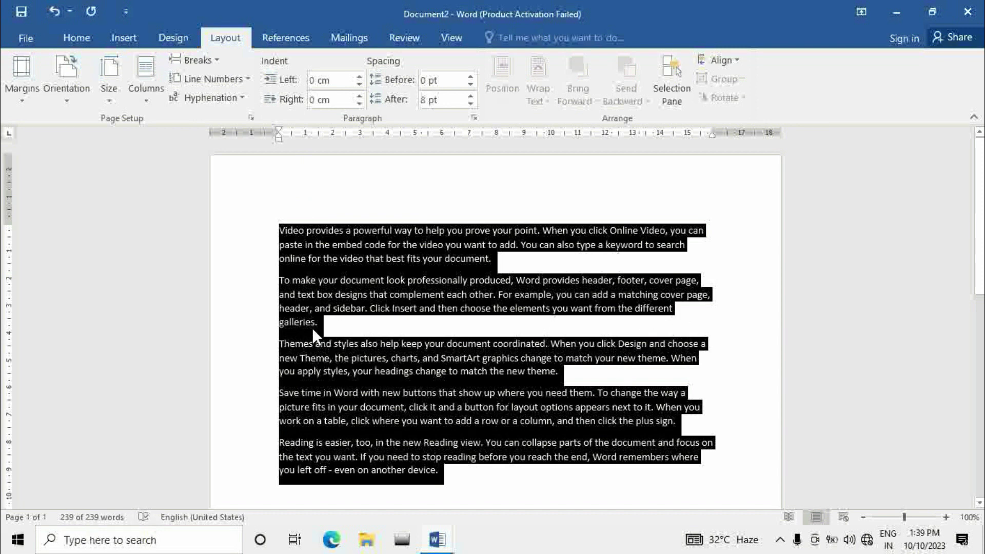
pyautogui.click(207, 98)
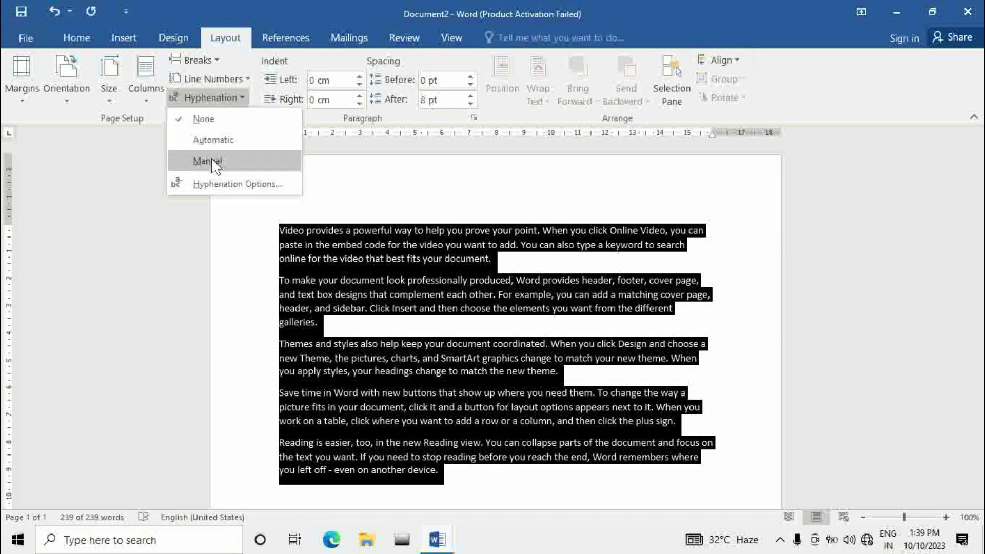
pyautogui.click(212, 139)
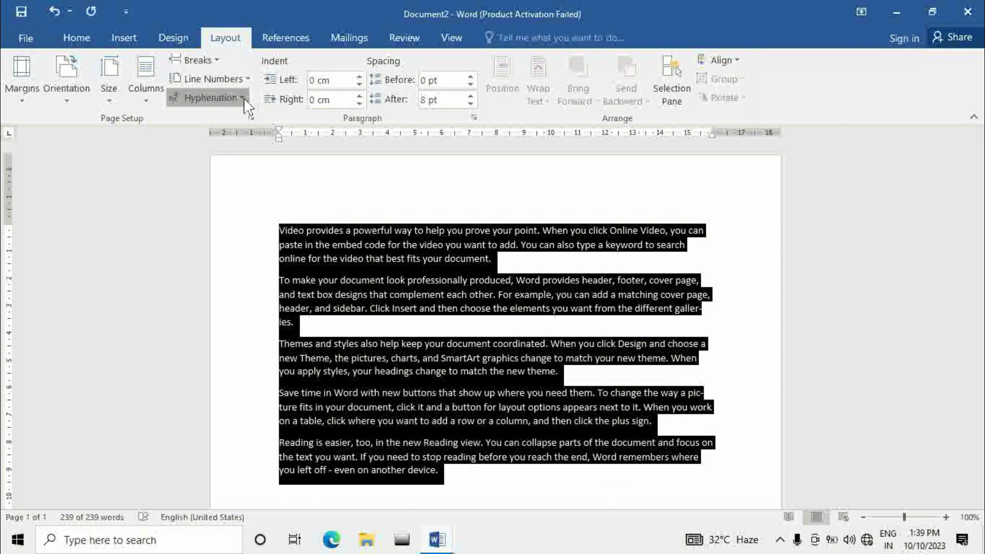
pyautogui.click(210, 97)
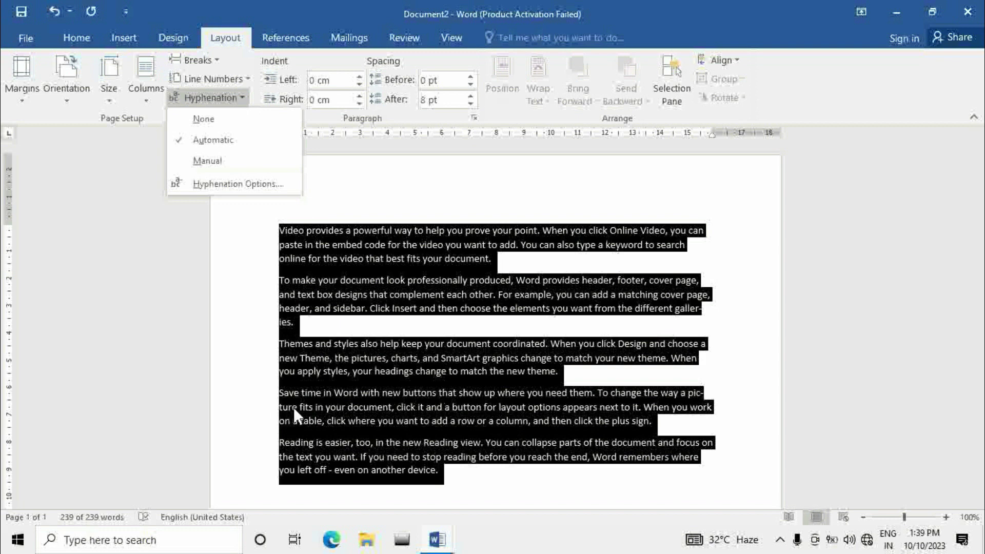
pyautogui.click(204, 119)
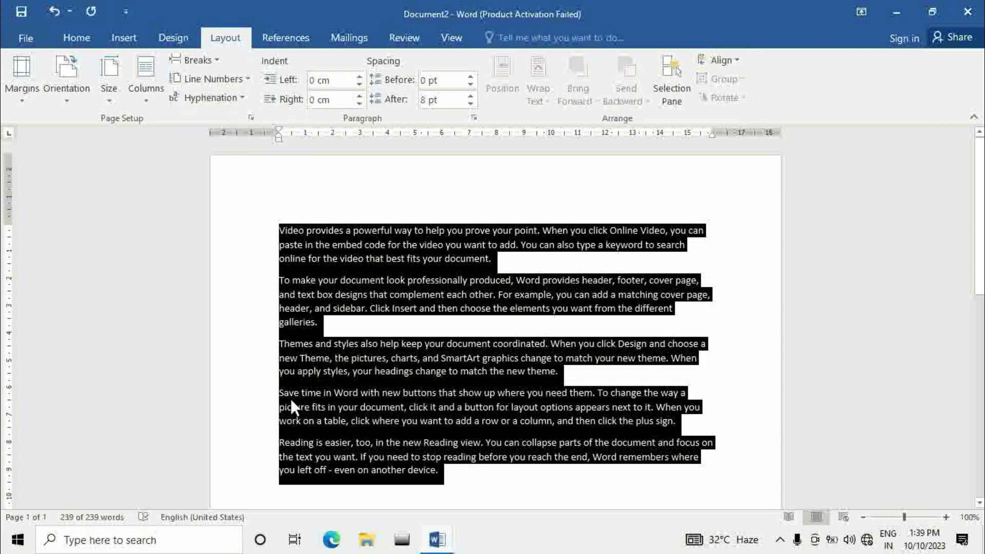